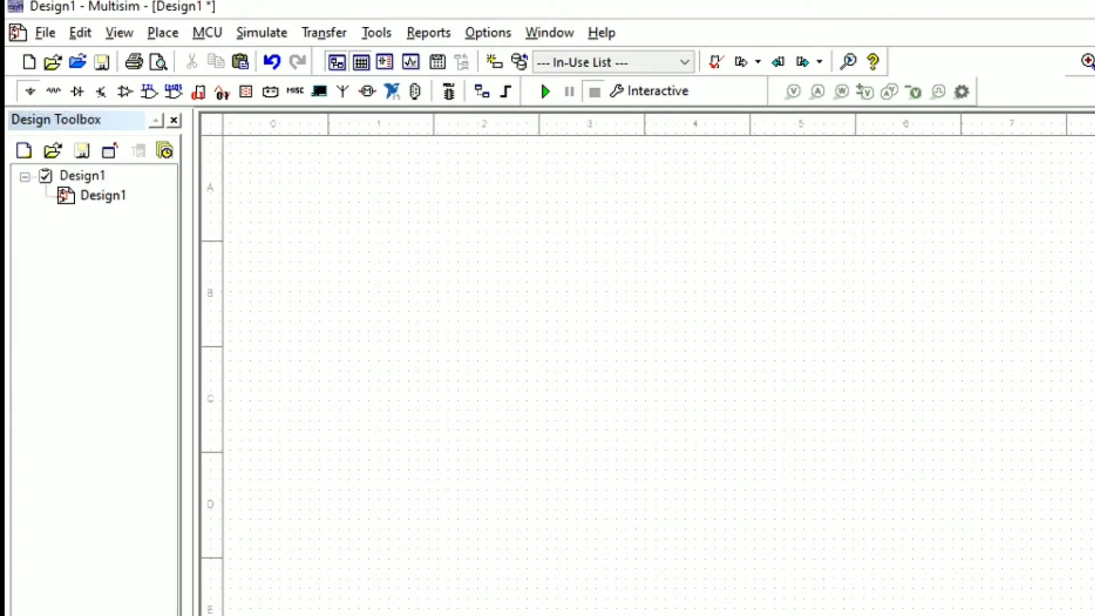
Open the component browser and set its group filter to all groups.
{"action": "left_click", "coordinate": [29, 91]}
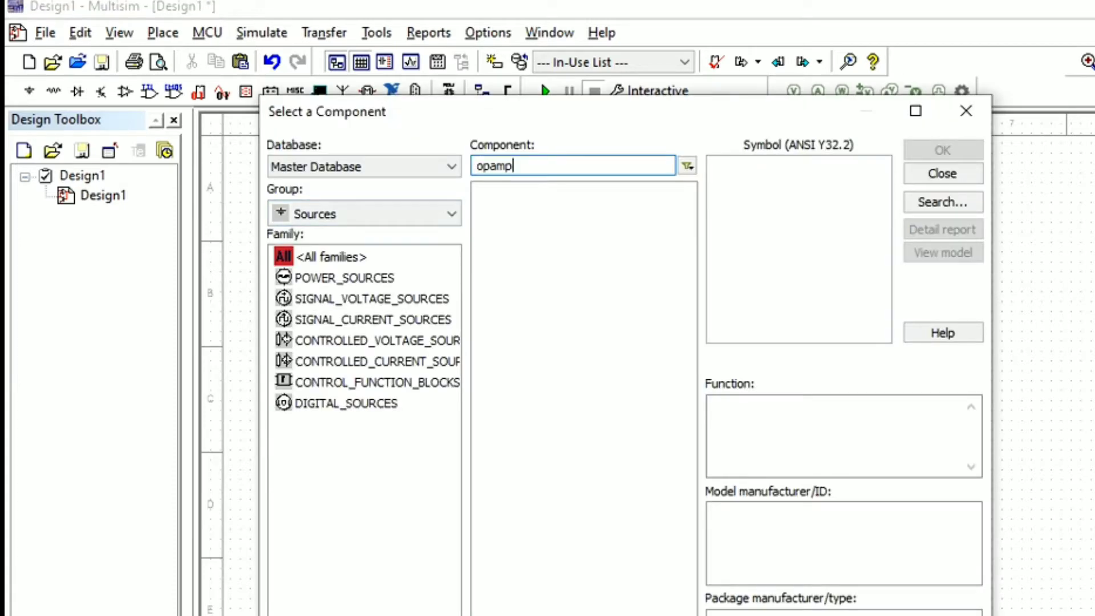
{"action": "left_click", "coordinate": [364, 214]}
{"action": "left_click", "coordinate": [336, 238]}
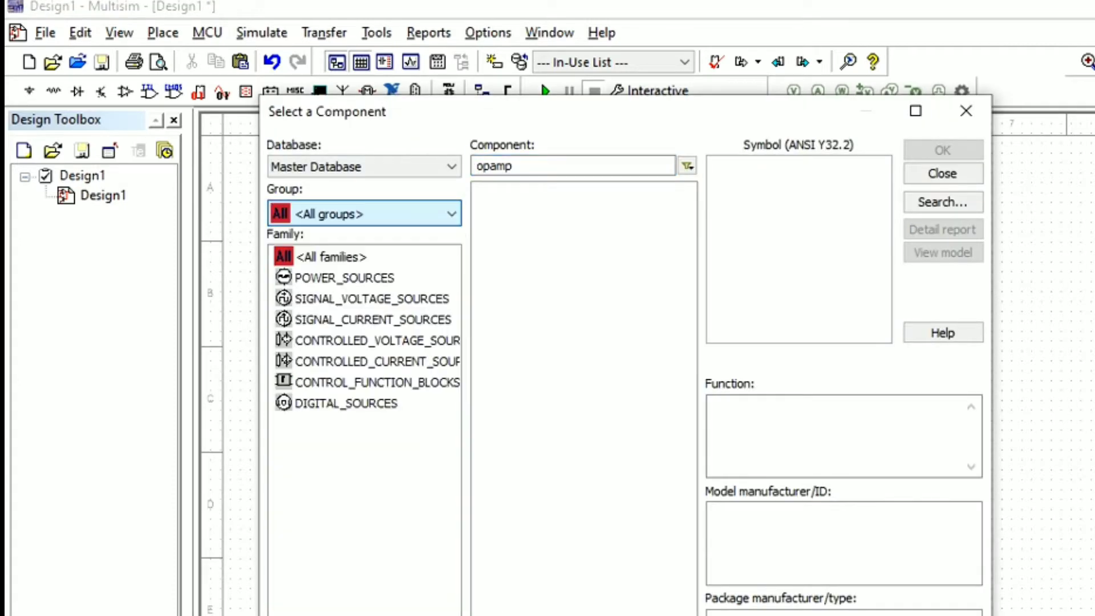
{"action": "type", "text": "ground"}
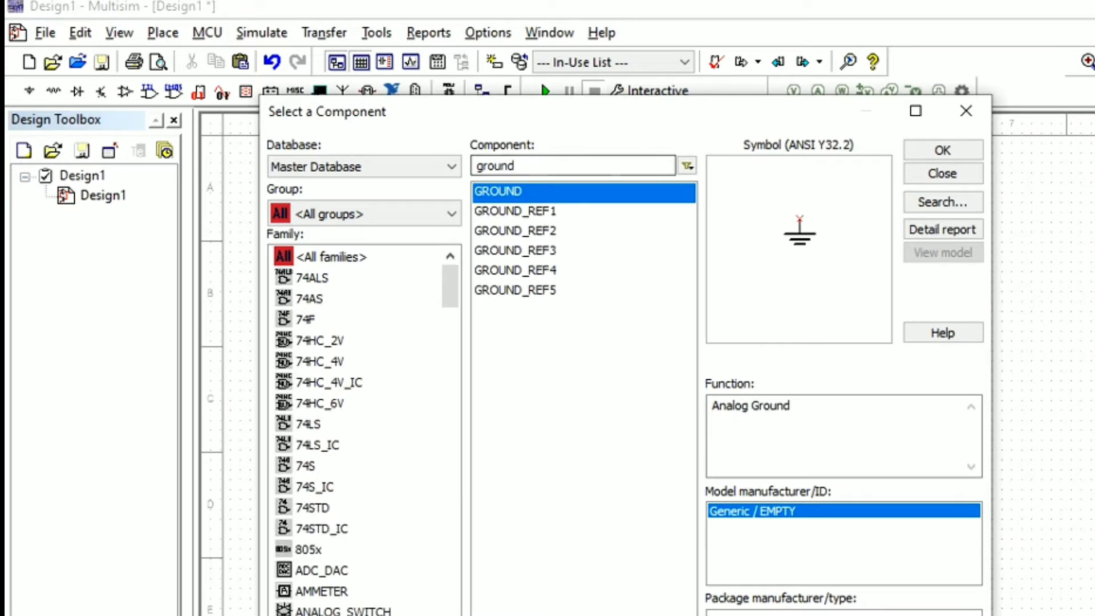
{"action": "key", "text": "BackSpace"}
{"action": "key", "text": "BackSpace"}
{"action": "key", "text": "BackSpace"}
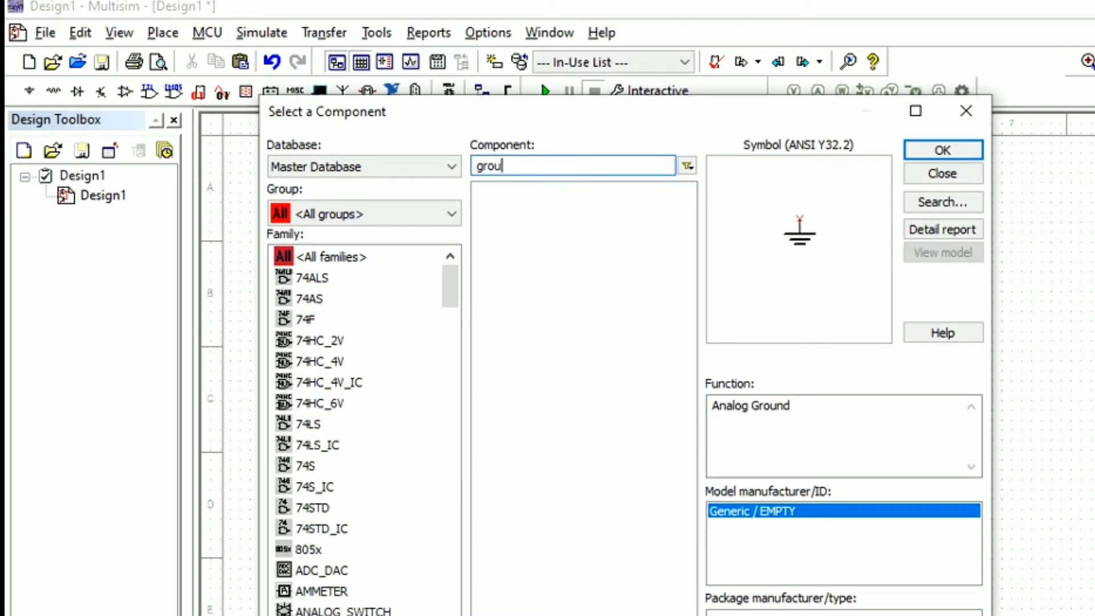
{"action": "key", "text": "BackSpace"}
{"action": "key", "text": "BackSpace"}
{"action": "key", "text": "BackSpace"}
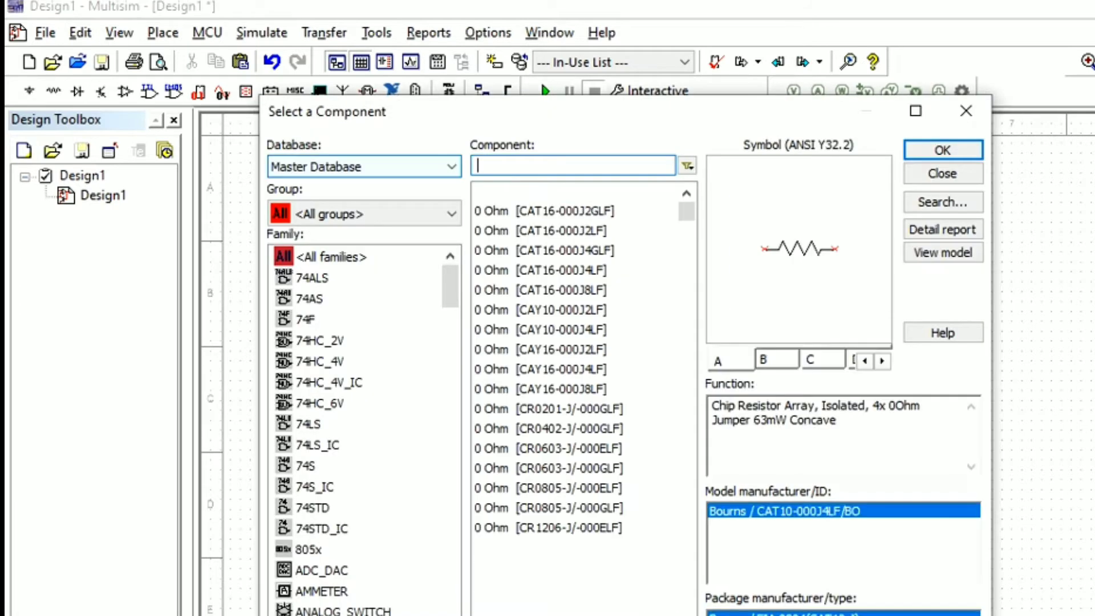
Search the components for opamp and place an OPAMP_RATED in the upper middle of the schematic.
{"action": "type", "text": "o"}
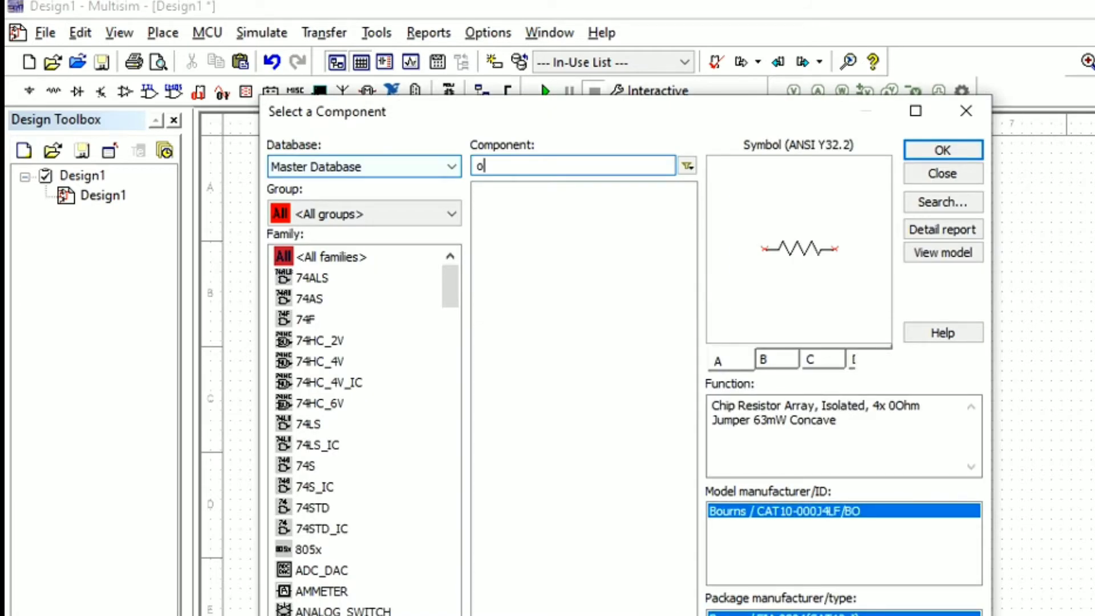
{"action": "type", "text": "pamp"}
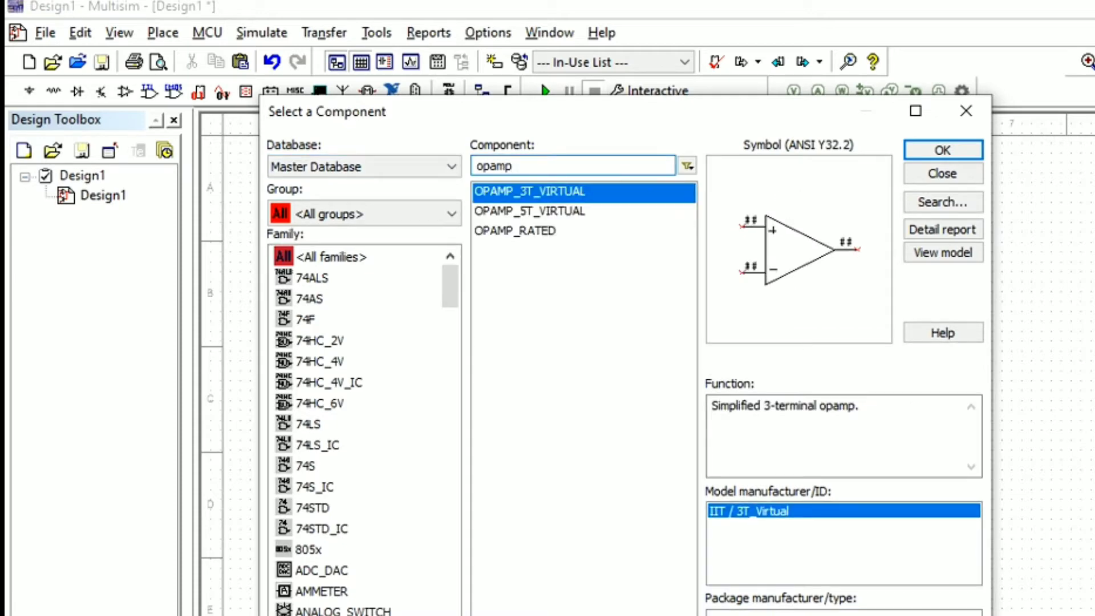
{"action": "left_click", "coordinate": [515, 230]}
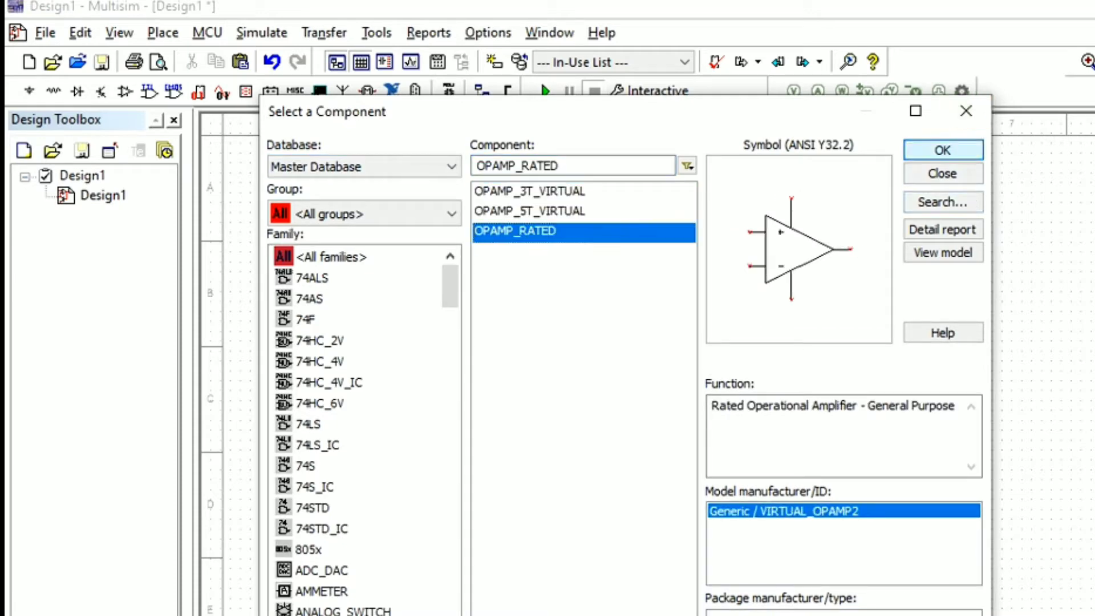
{"action": "left_click", "coordinate": [943, 150]}
{"action": "left_click", "coordinate": [527, 281]}
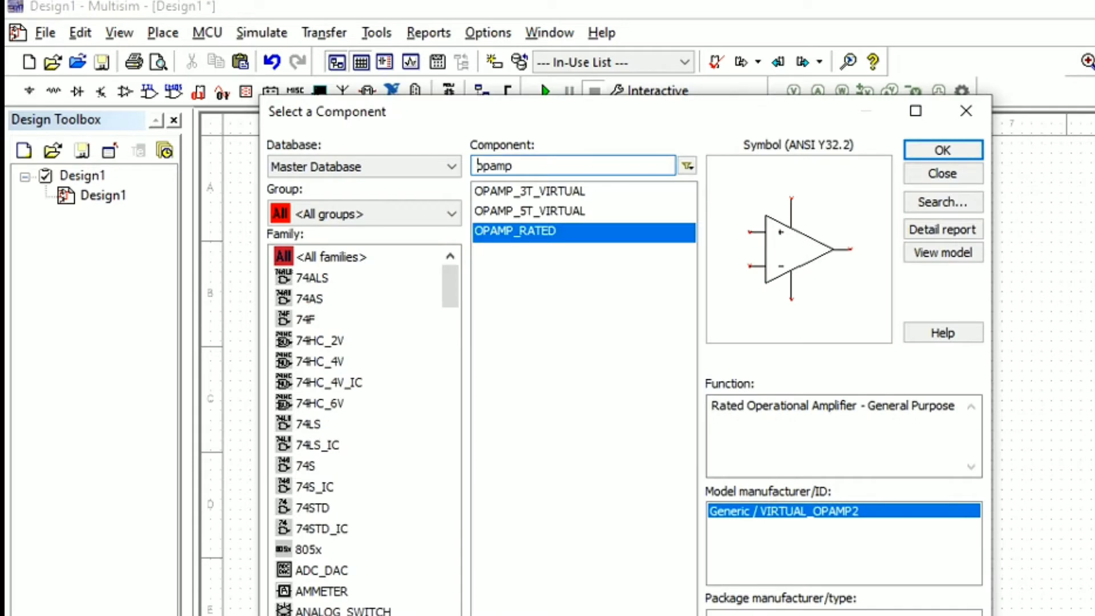
Search for a resistor and place a RESISTOR_RATED below the op-amp.
{"action": "left_click_drag", "start_coordinate": [520, 167], "coordinate": [442, 167]}
{"action": "type", "text": "re"}
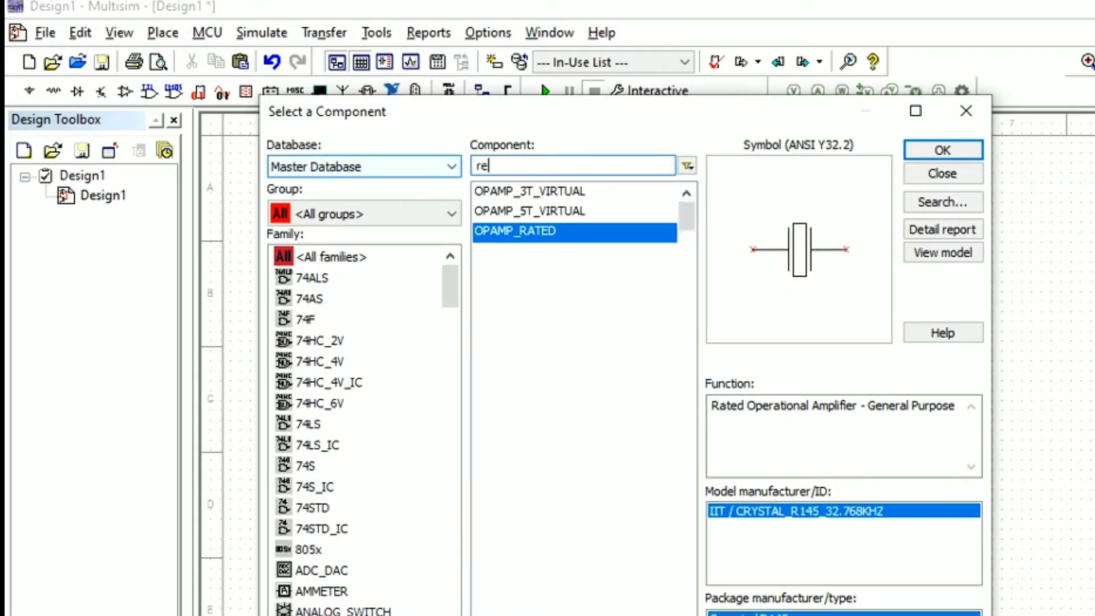
{"action": "type", "text": "si"}
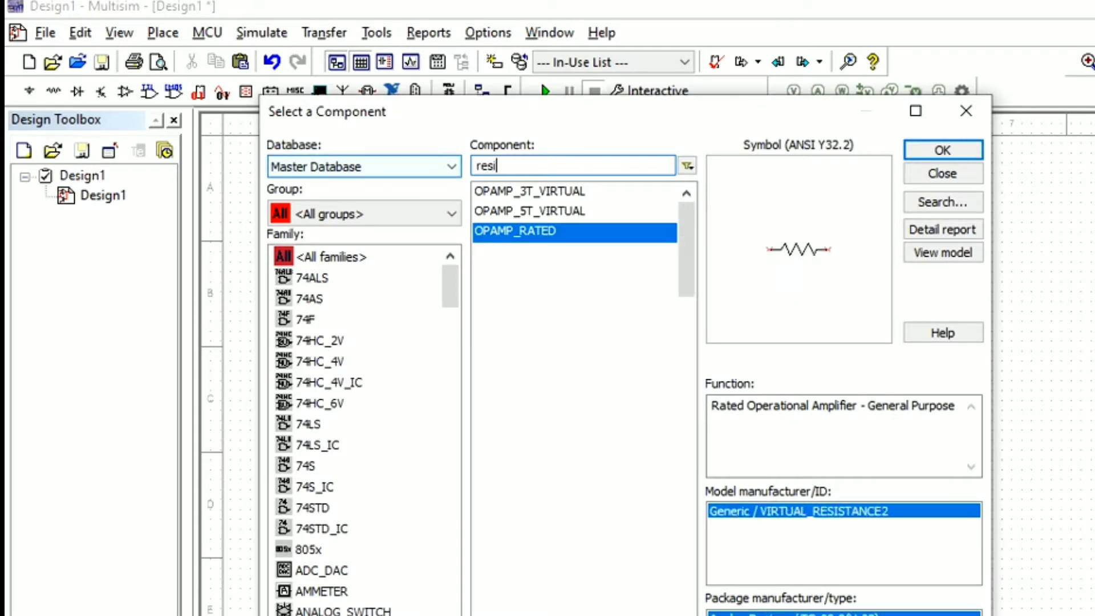
{"action": "type", "text": "s"}
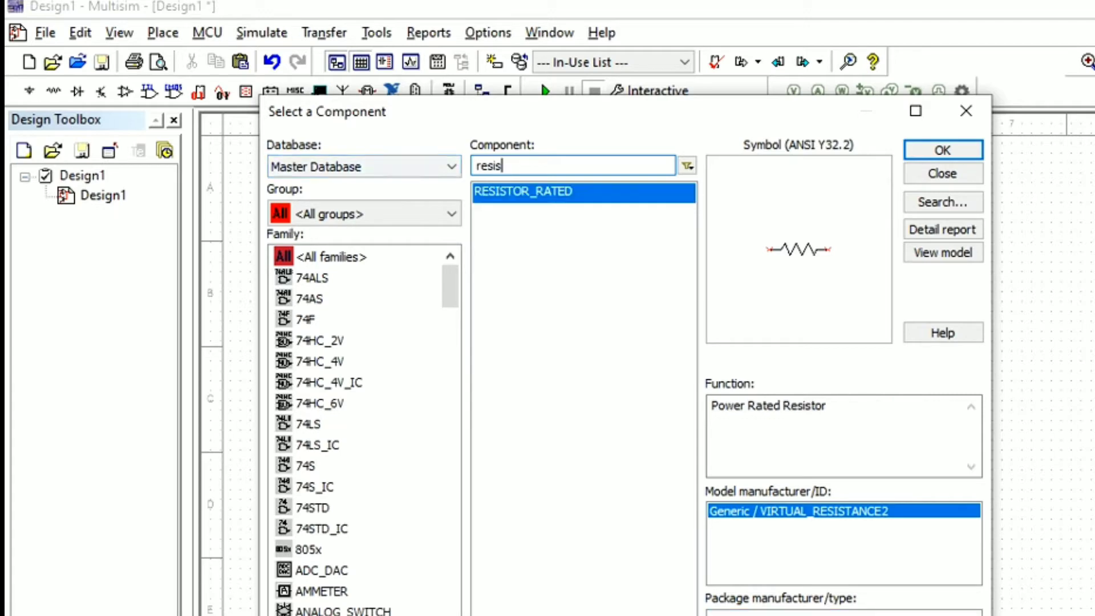
{"action": "key", "text": "Return"}
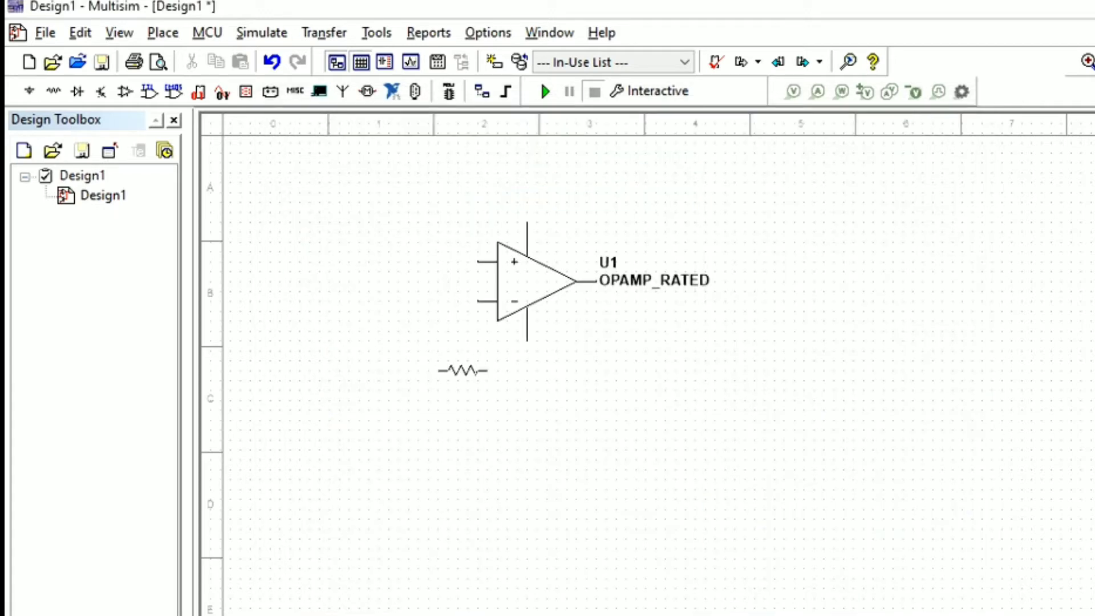
{"action": "left_click", "coordinate": [513, 469]}
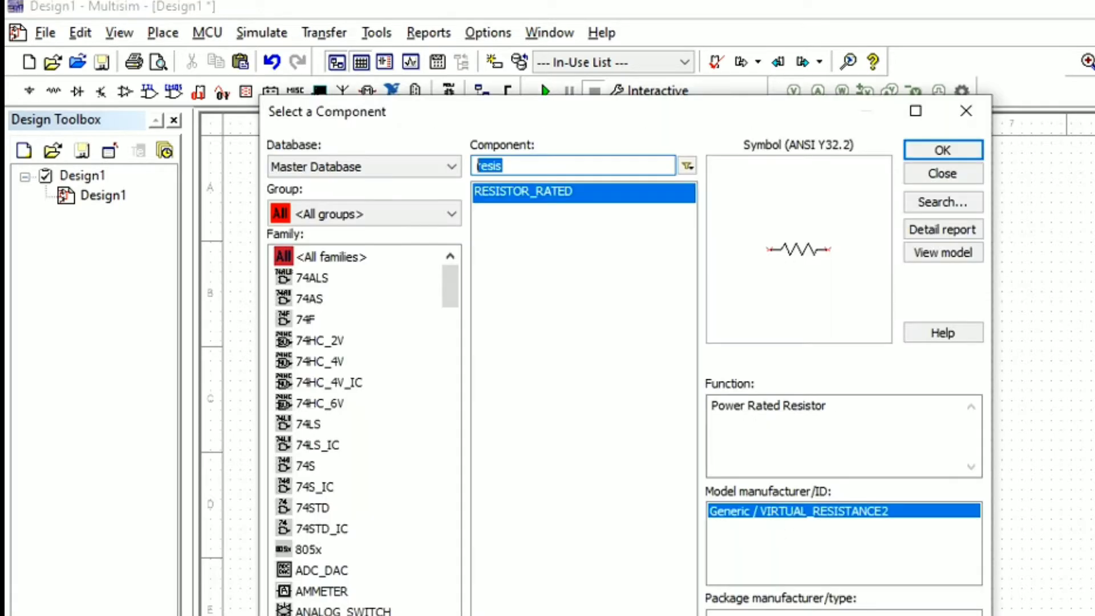
Search for a capacitor and place a non-polarized CAPACITOR_RATED left of the op-amp, level with its inverting input.
{"action": "type", "text": "d"}
{"action": "type", "text": "ap"}
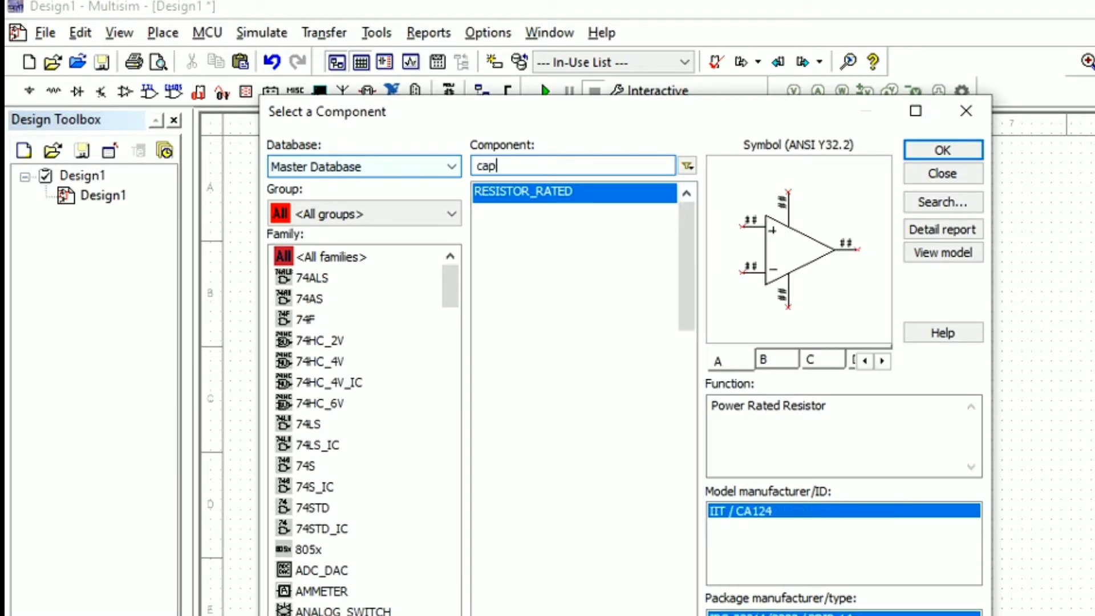
{"action": "type", "text": "a"}
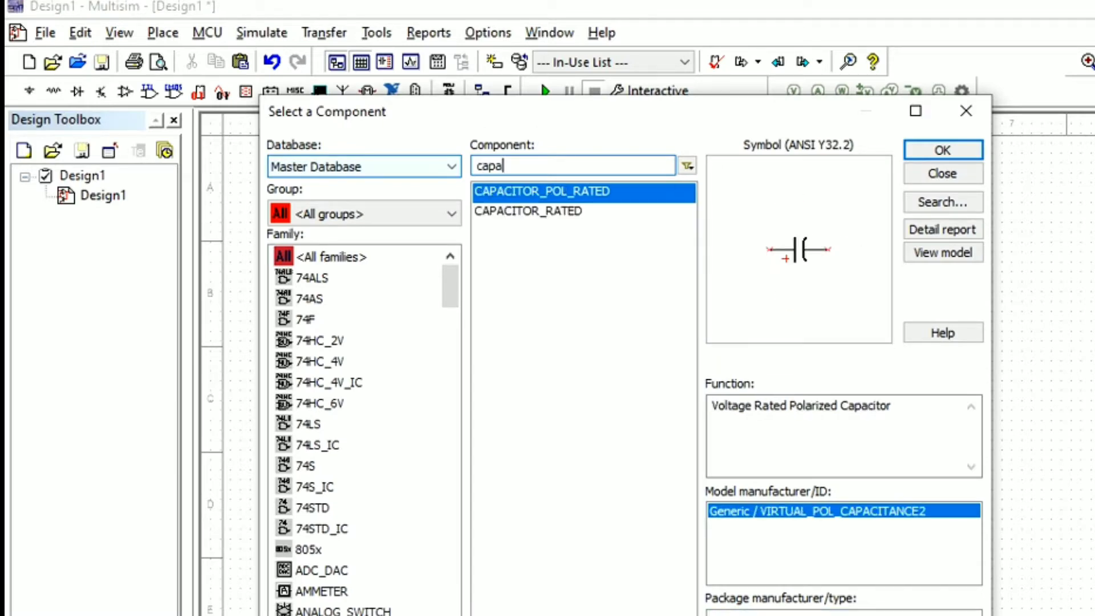
{"action": "left_click", "coordinate": [528, 212]}
{"action": "left_click", "coordinate": [943, 150]}
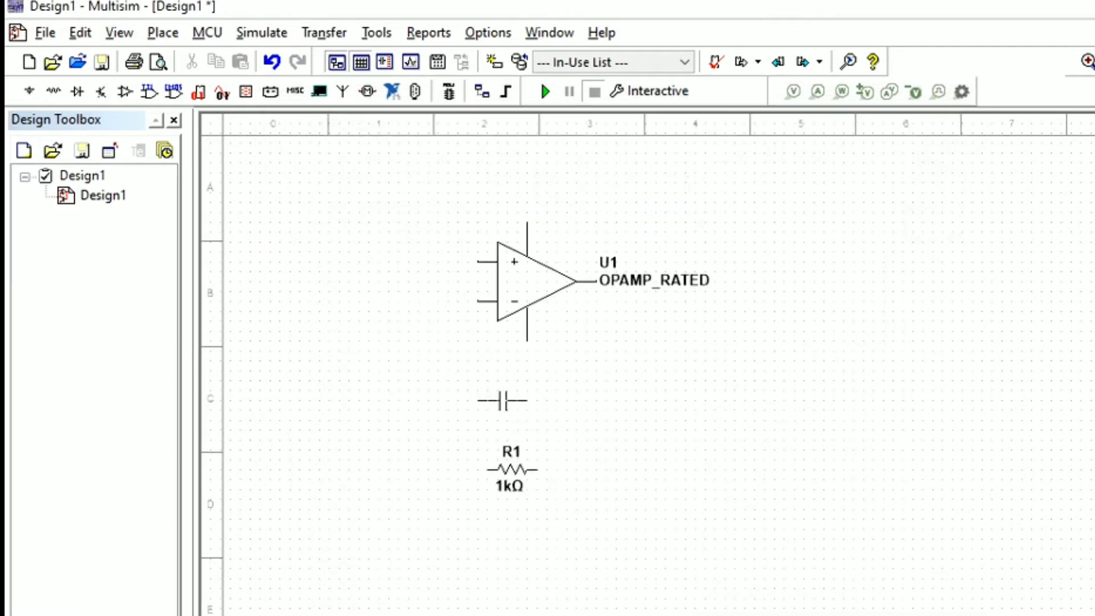
{"action": "left_click", "coordinate": [374, 300]}
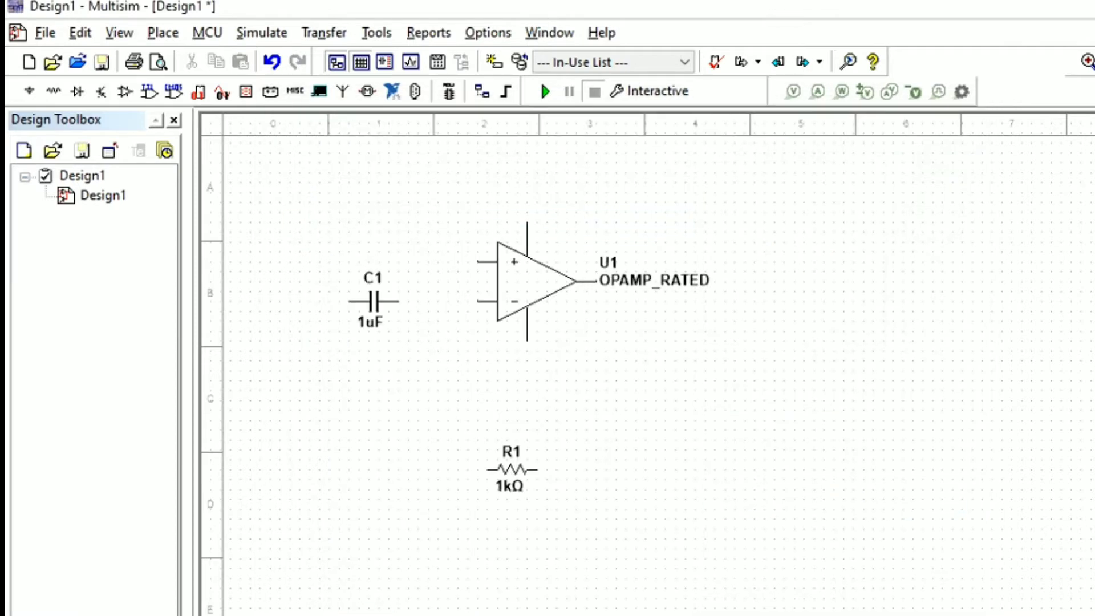
Search for Vcc and place a VCC supply above the op-amp.
{"action": "left_click_drag", "start_coordinate": [505, 166], "coordinate": [319, 169]}
{"action": "type", "text": "Vcc"}
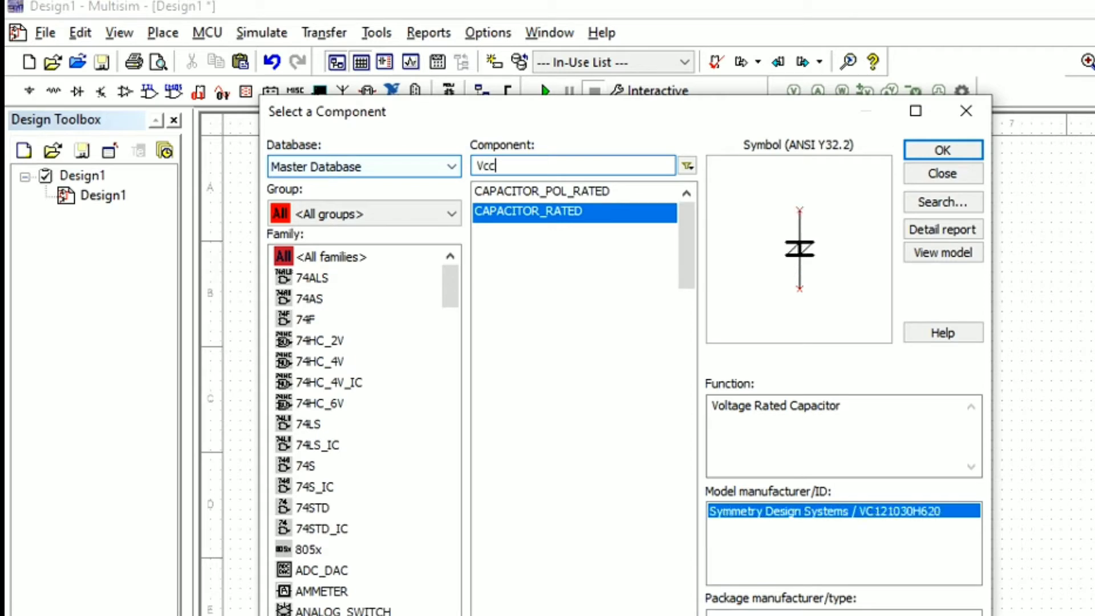
{"action": "left_click", "coordinate": [965, 111]}
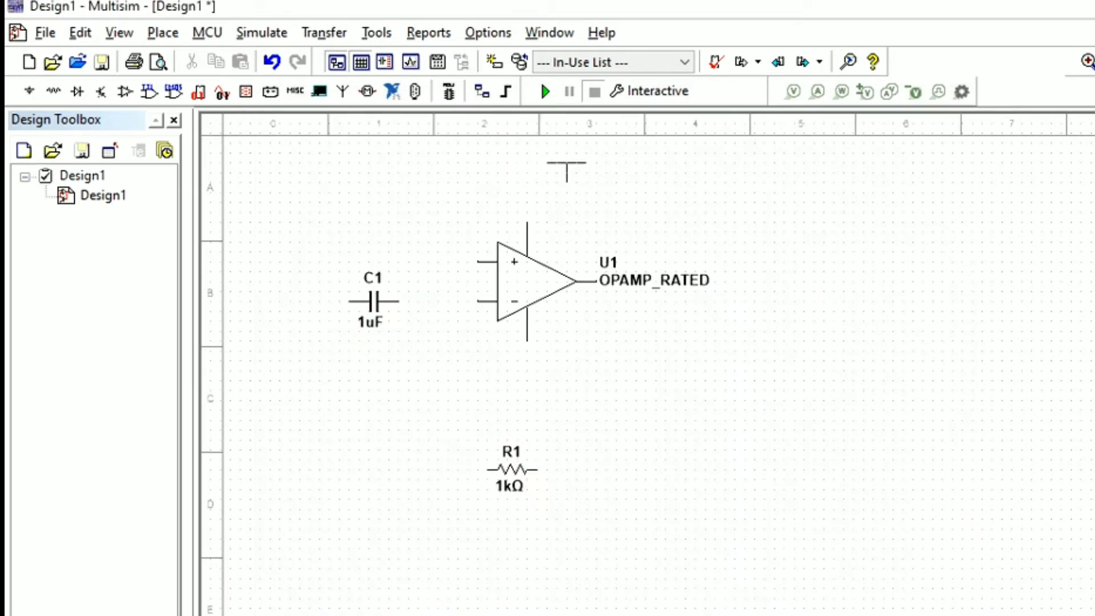
{"action": "left_click", "coordinate": [546, 171]}
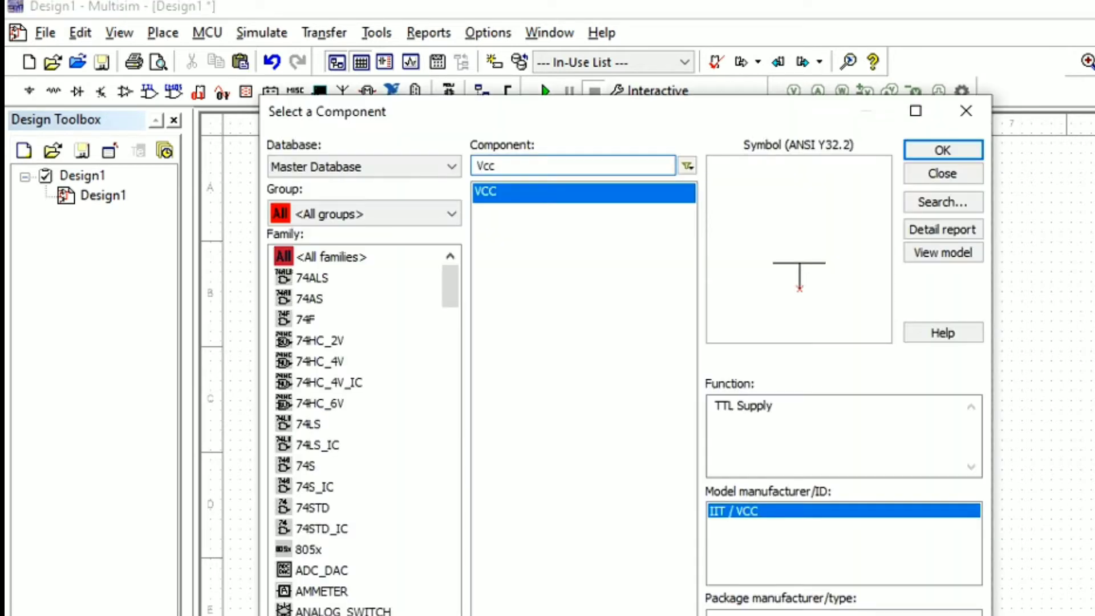
Search for Vee and place a VEE supply just below the op-amp.
{"action": "key", "text": "BackSpace"}
{"action": "key", "text": "BackSpace"}
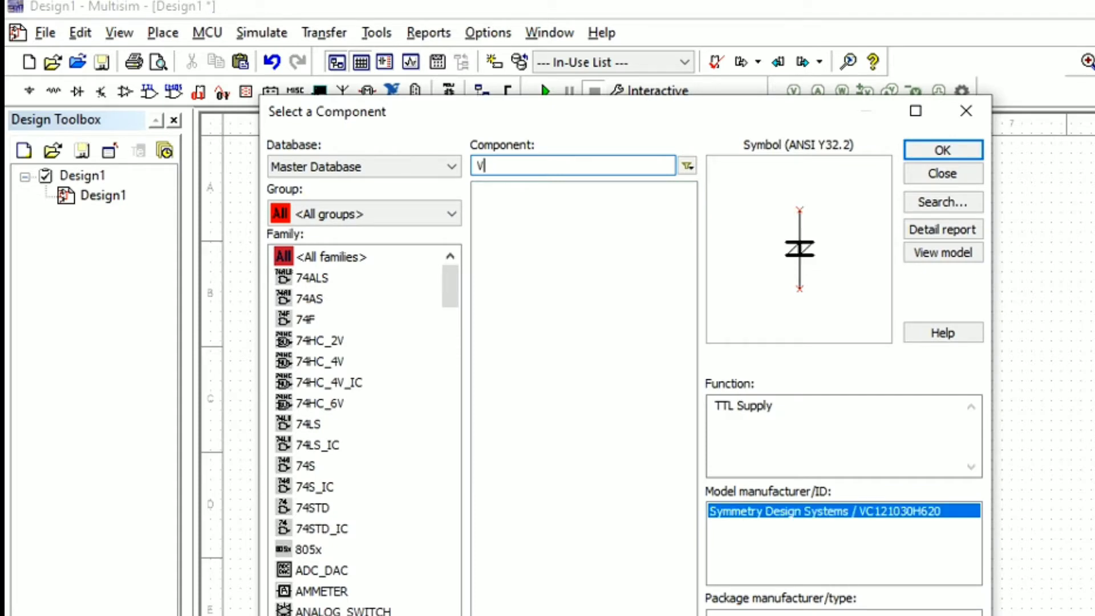
{"action": "type", "text": "ee"}
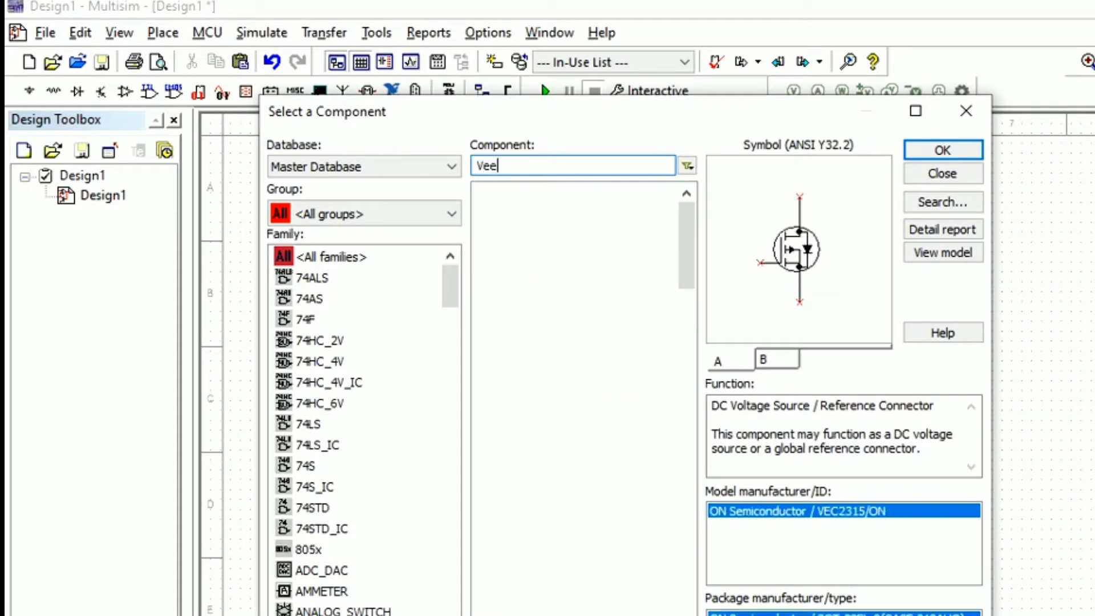
{"action": "key", "text": "Return"}
{"action": "left_click", "coordinate": [576, 361]}
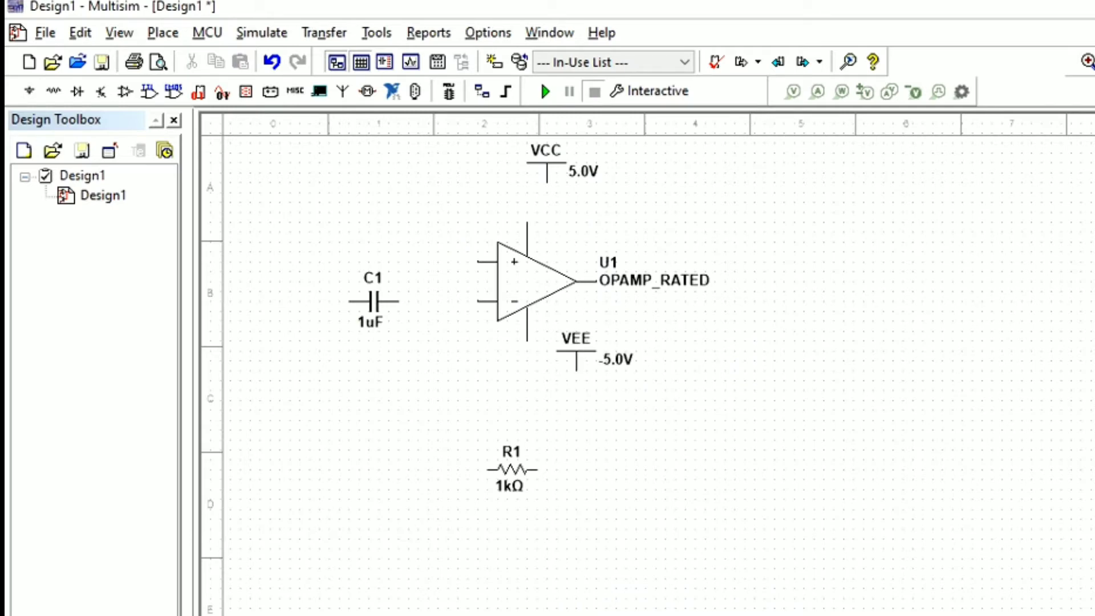
Search for ground and place a GROUND symbol beside the op-amp's non-inverting input.
{"action": "key", "text": "ctrl+a"}
{"action": "type", "text": "gr"}
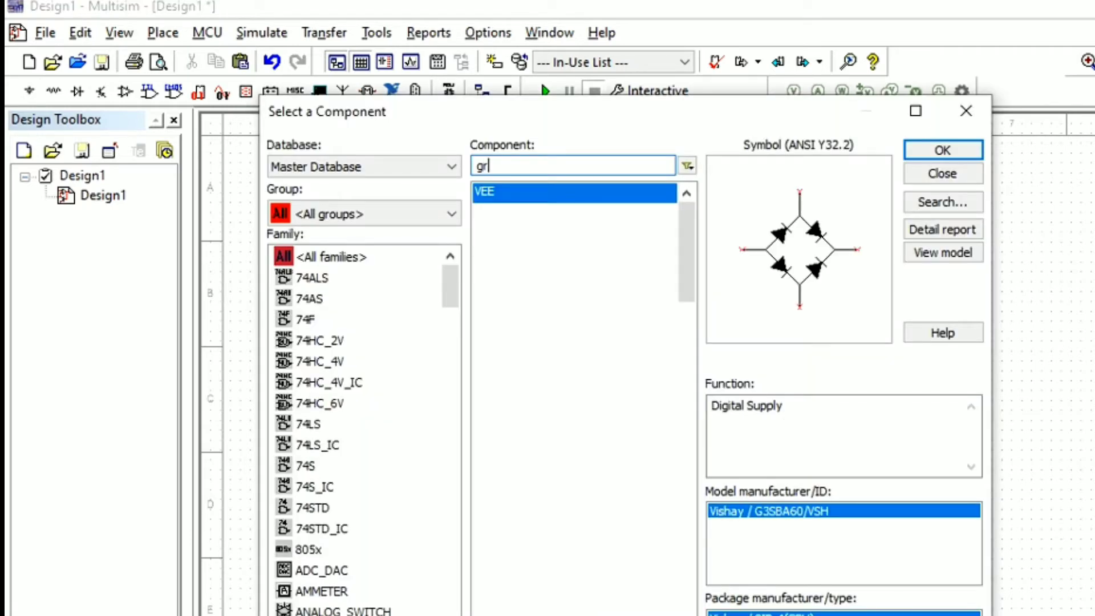
{"action": "type", "text": "ound"}
{"action": "left_click", "coordinate": [951, 153]}
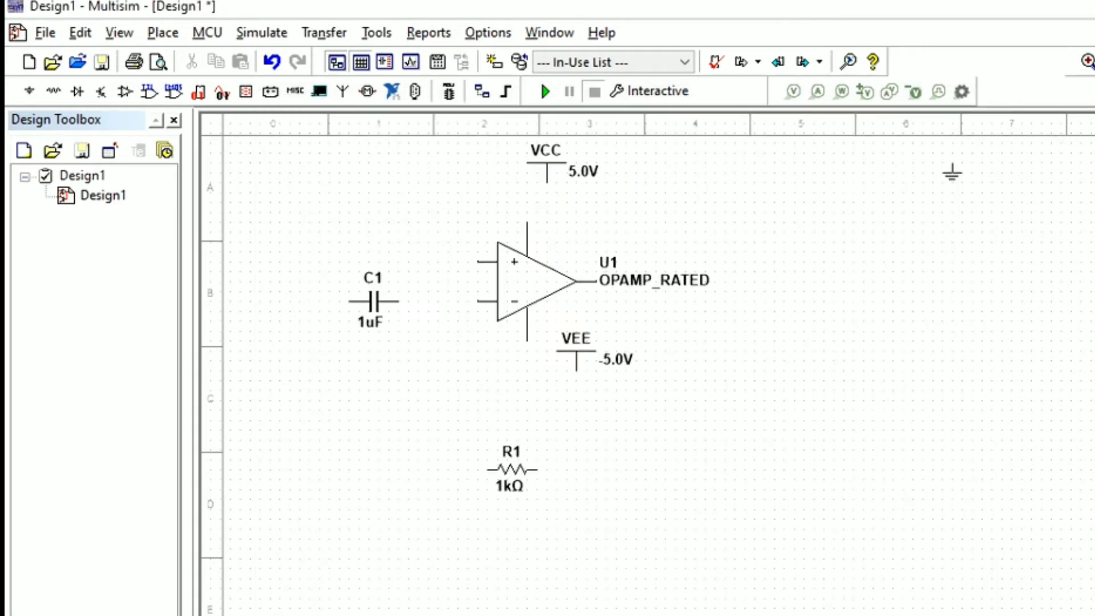
{"action": "left_click", "coordinate": [448, 248]}
Add a function generator and an oscilloscope to the right of the op-amp.
{"action": "left_click", "coordinate": [261, 33]}
{"action": "mouse_move", "coordinate": [293, 164]}
{"action": "left_click", "coordinate": [556, 188]}
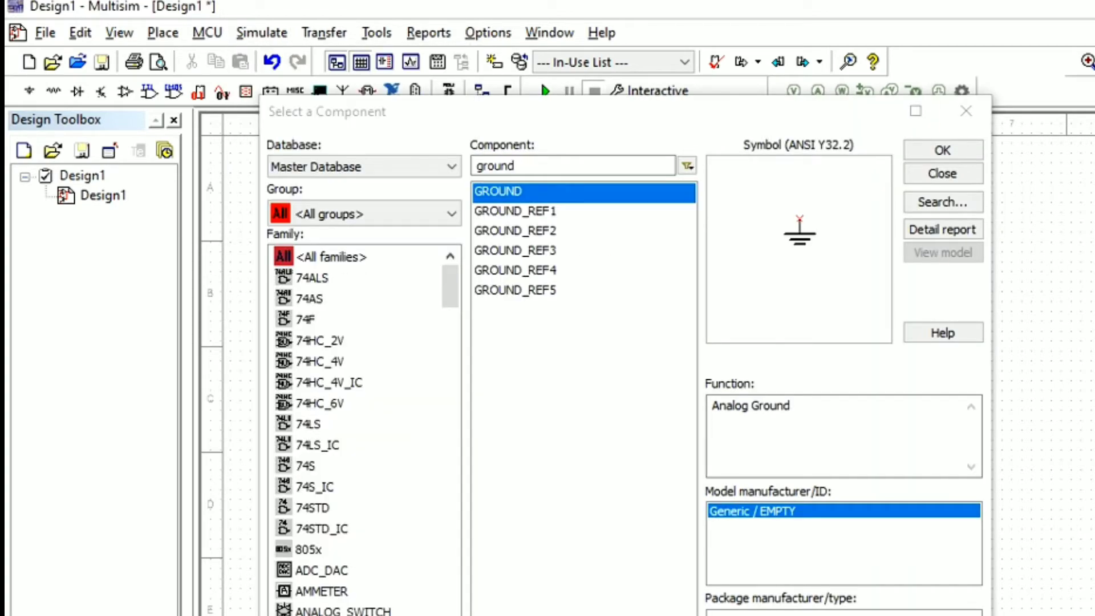
{"action": "left_click", "coordinate": [965, 111]}
{"action": "left_click", "coordinate": [262, 33]}
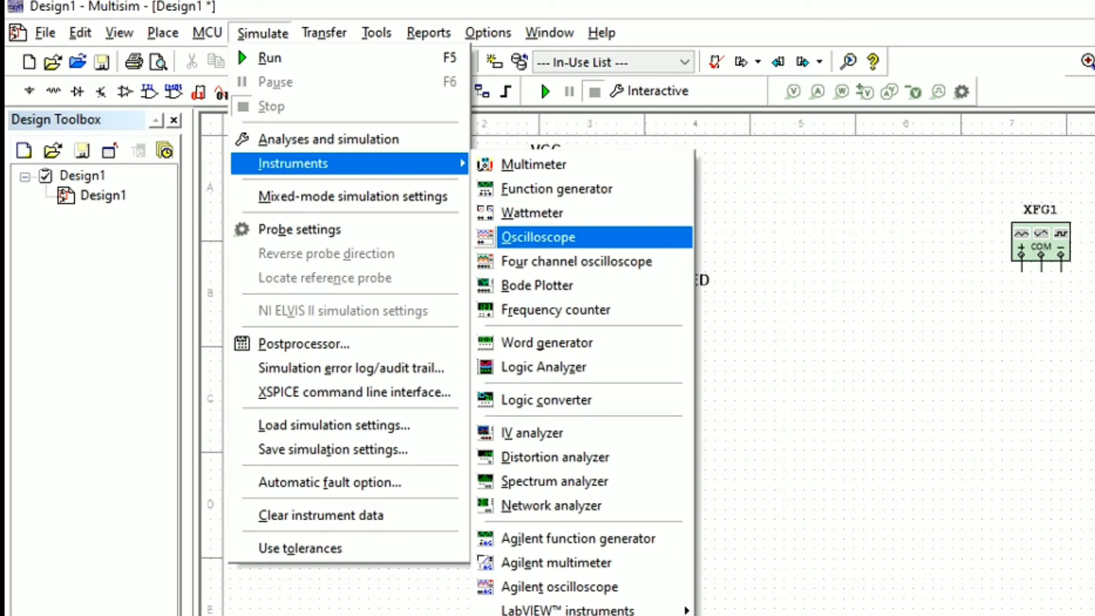
{"action": "left_click", "coordinate": [538, 237]}
{"action": "left_click", "coordinate": [915, 383]}
Move the function generator left of capacitor C1 and wire its positive terminal through C1 to the op-amp's inverting input.
{"action": "left_click_drag", "start_coordinate": [1040, 246], "coordinate": [259, 311]}
{"action": "left_click", "coordinate": [372, 301]}
{"action": "left_click", "coordinate": [241, 324]}
{"action": "left_click", "coordinate": [349, 301]}
{"action": "double_click", "coordinate": [259, 311]}
{"action": "left_click", "coordinate": [852, 276]}
{"action": "left_click_drag", "start_coordinate": [260, 311], "coordinate": [269, 261]}
{"action": "left_click", "coordinate": [353, 245]}
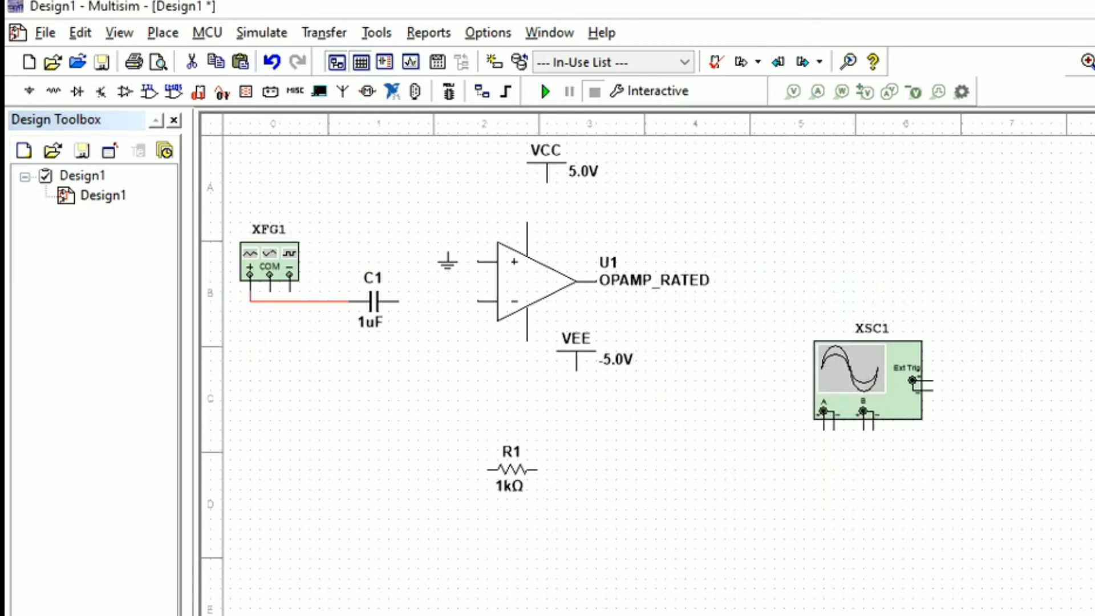
{"action": "left_click", "coordinate": [399, 301]}
{"action": "left_click", "coordinate": [477, 301]}
Rotate the VEE supply 180 degrees and connect it to the op-amp's lower supply pin.
{"action": "left_click", "coordinate": [576, 338]}
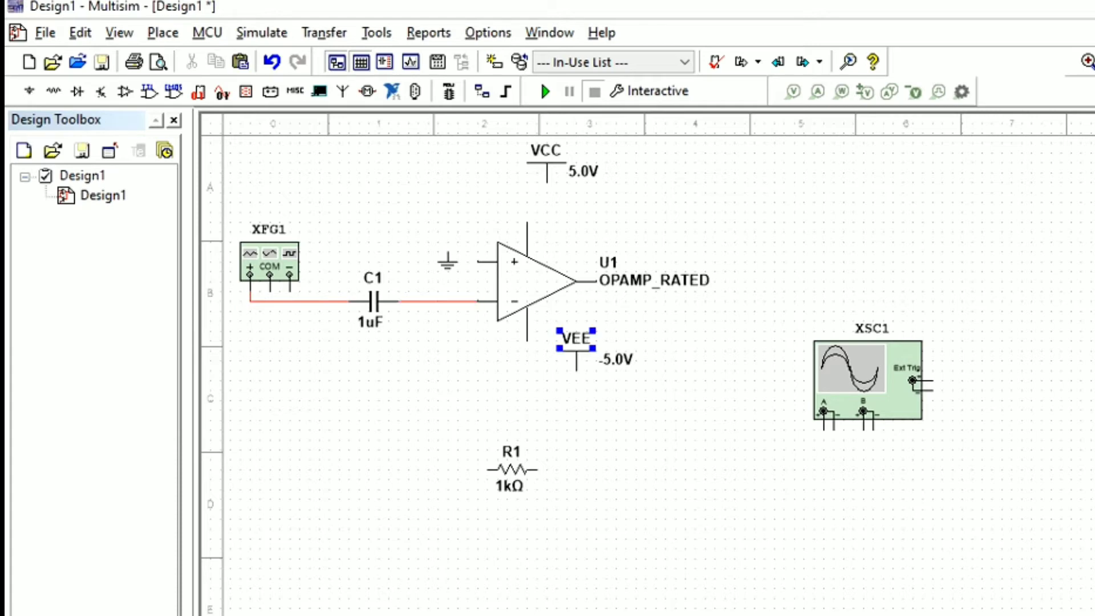
{"action": "left_click", "coordinate": [576, 353]}
{"action": "key", "text": "ctrl+r"}
{"action": "key", "text": "ctrl+r"}
{"action": "left_click_drag", "start_coordinate": [576, 361], "coordinate": [527, 362]}
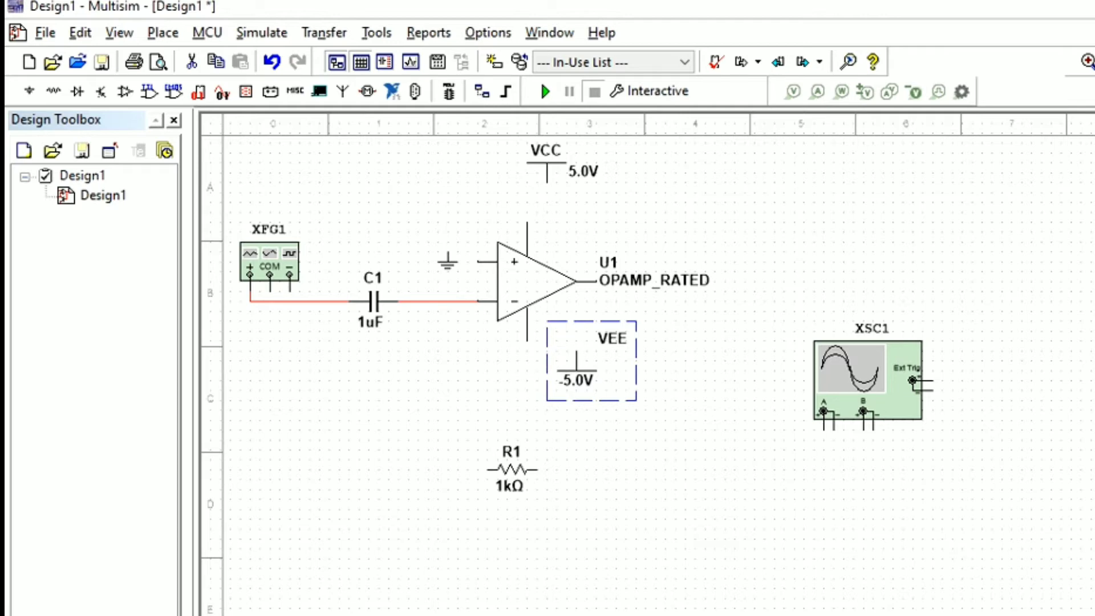
{"action": "left_click", "coordinate": [527, 351]}
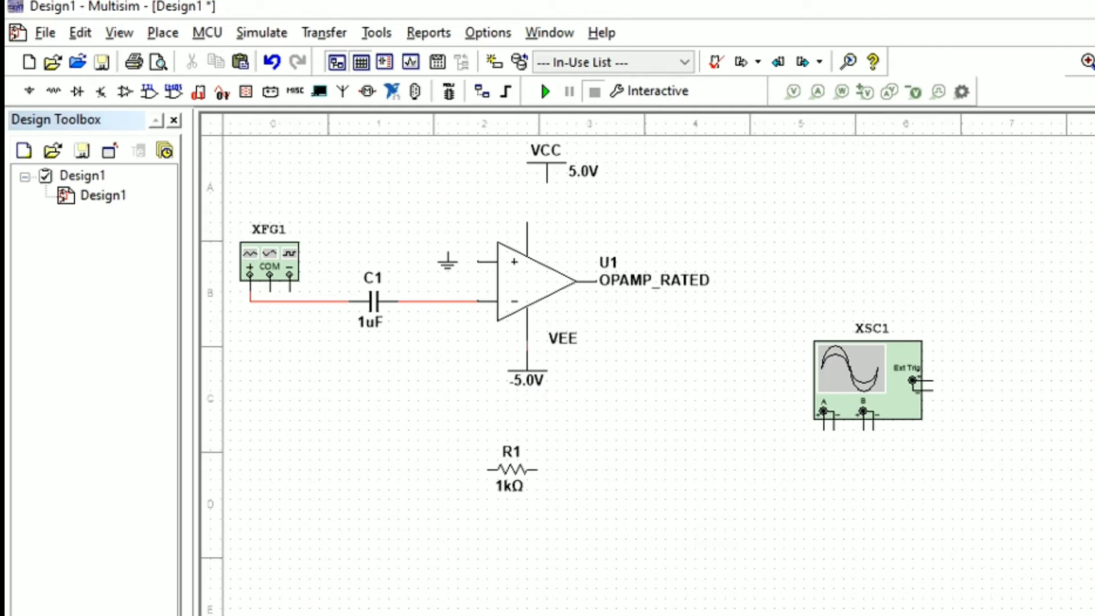
Wire the VCC supply to the op-amp's upper supply pin.
{"action": "left_click", "coordinate": [546, 182]}
{"action": "left_click", "coordinate": [527, 222]}
{"action": "key", "text": "ctrl+y"}
Wire resistor R1 as feedback between the op-amp's inverting input and output, and move the oscilloscope higher on the sheet.
{"action": "left_click", "coordinate": [489, 469]}
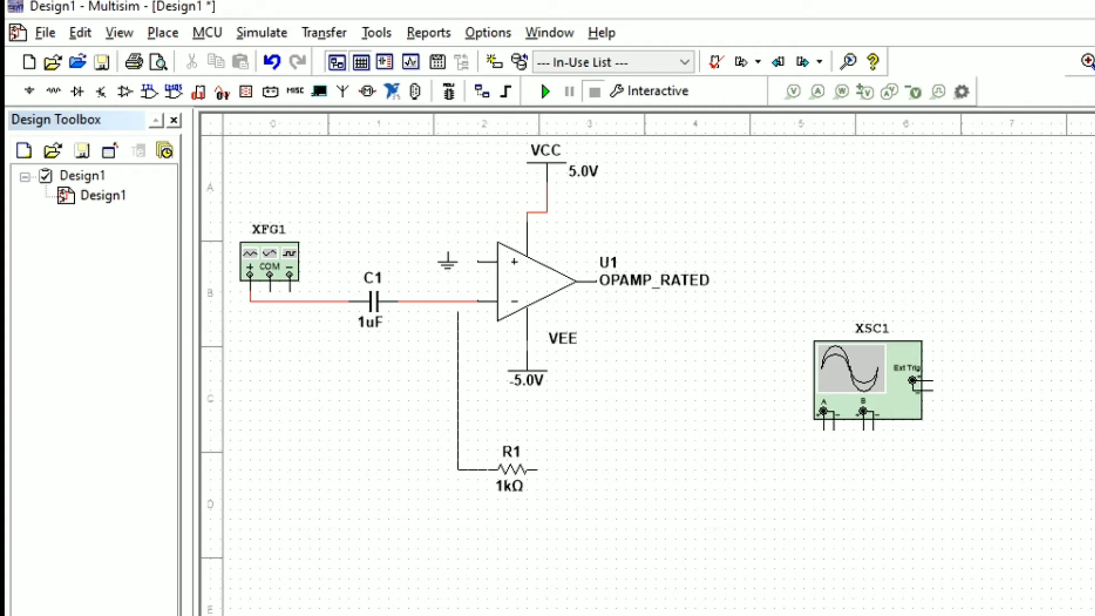
{"action": "left_click", "coordinate": [456, 301]}
{"action": "key", "text": "ctrl+z"}
{"action": "left_click_drag", "start_coordinate": [868, 379], "coordinate": [877, 271]}
{"action": "left_click", "coordinate": [536, 470]}
{"action": "key", "text": "ctrl+z"}
{"action": "key", "text": "ctrl+y"}
{"action": "key", "text": "ctrl+z"}
{"action": "key", "text": "ctrl+y"}
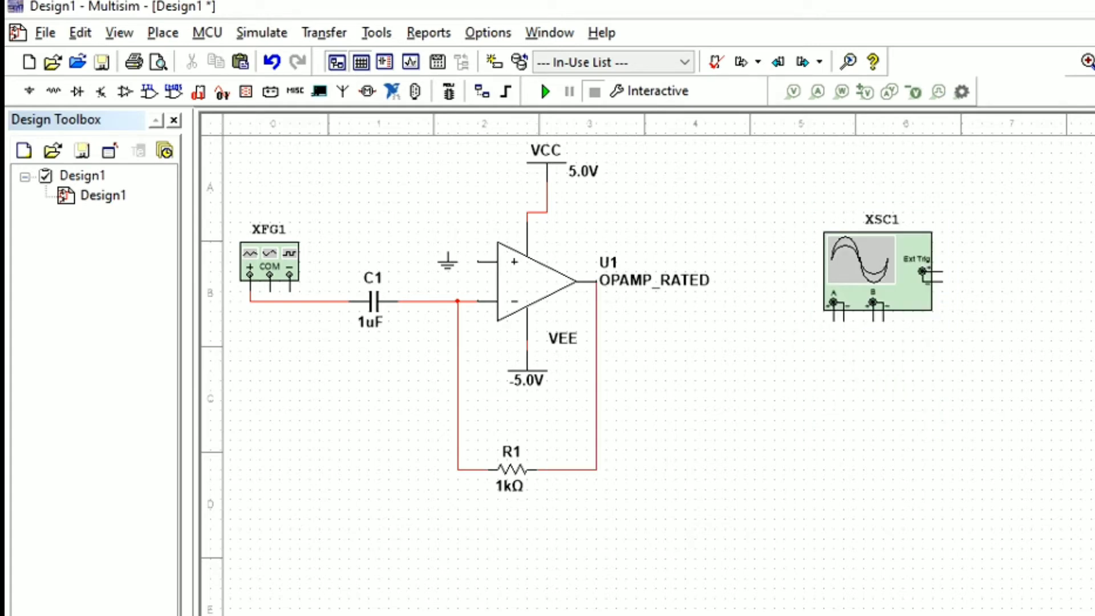
Wire the oscilloscope's channel A positive terminal to the op-amp's output line.
{"action": "left_click", "coordinate": [833, 320]}
{"action": "key", "text": "ctrl+z"}
{"action": "key", "text": "ctrl+y"}
{"action": "key", "text": "ctrl+y"}
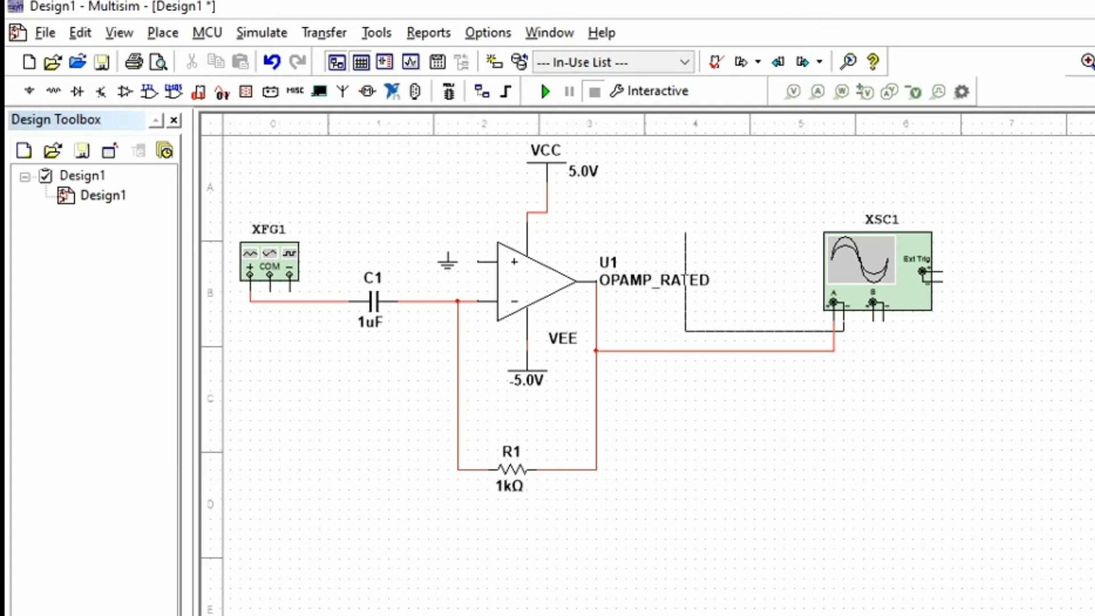
Wire the oscilloscope's channel A negative terminal to the ground symbol, routing it above the op-amp.
{"action": "left_click", "coordinate": [695, 233]}
{"action": "key", "text": "ctrl+z"}
{"action": "key", "text": "ctrl+y"}
Connect the op-amp's non-inverting input and the function generator's negative terminal to ground.
{"action": "left_click", "coordinate": [478, 261]}
{"action": "left_click", "coordinate": [447, 232]}
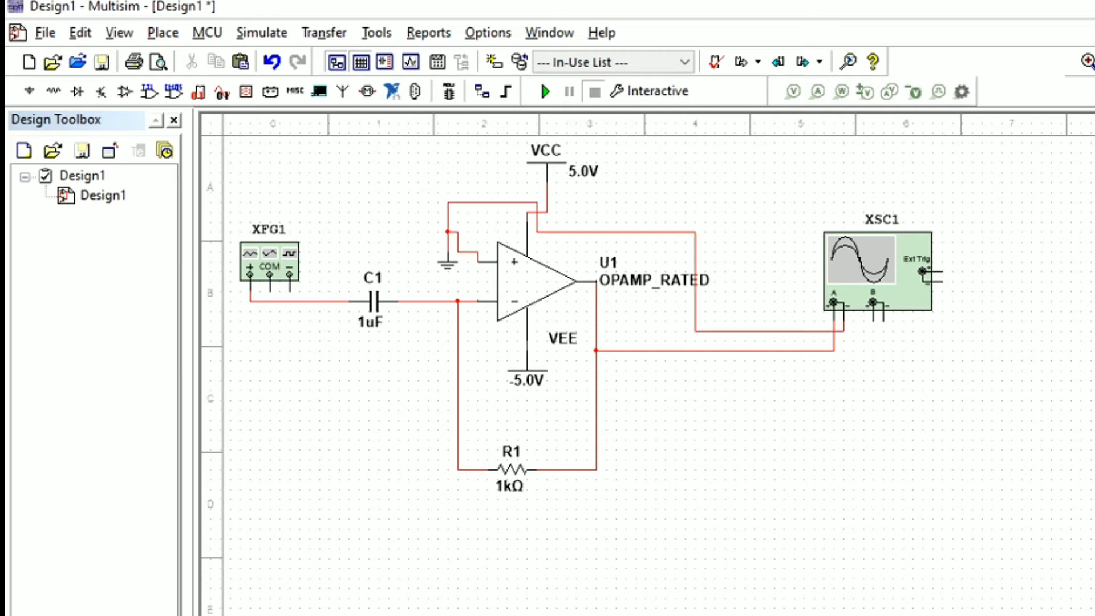
{"action": "left_click", "coordinate": [289, 291]}
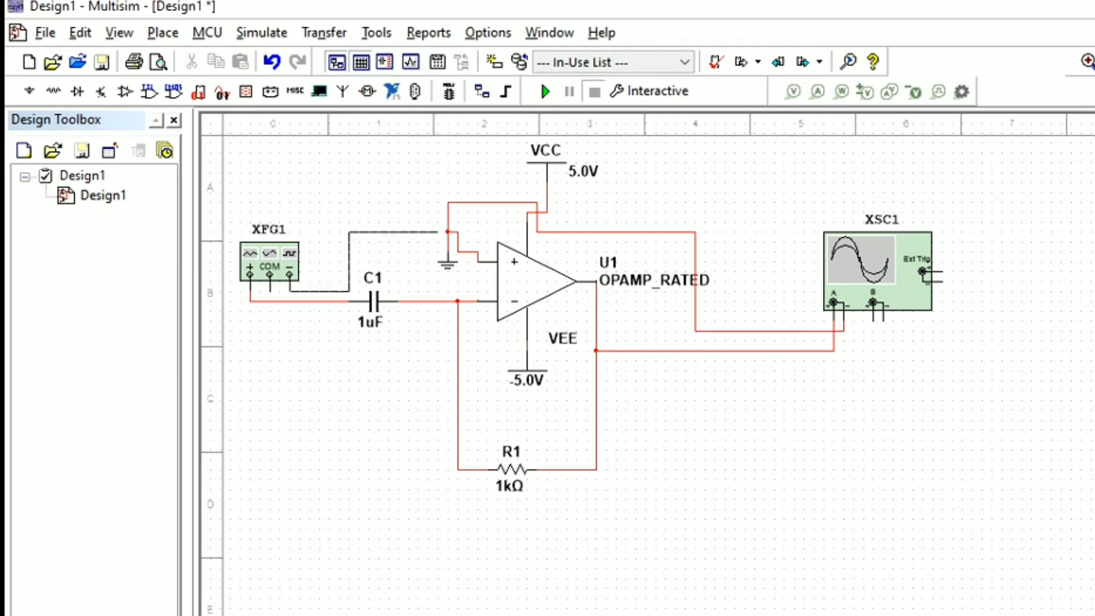
{"action": "left_click", "coordinate": [447, 232]}
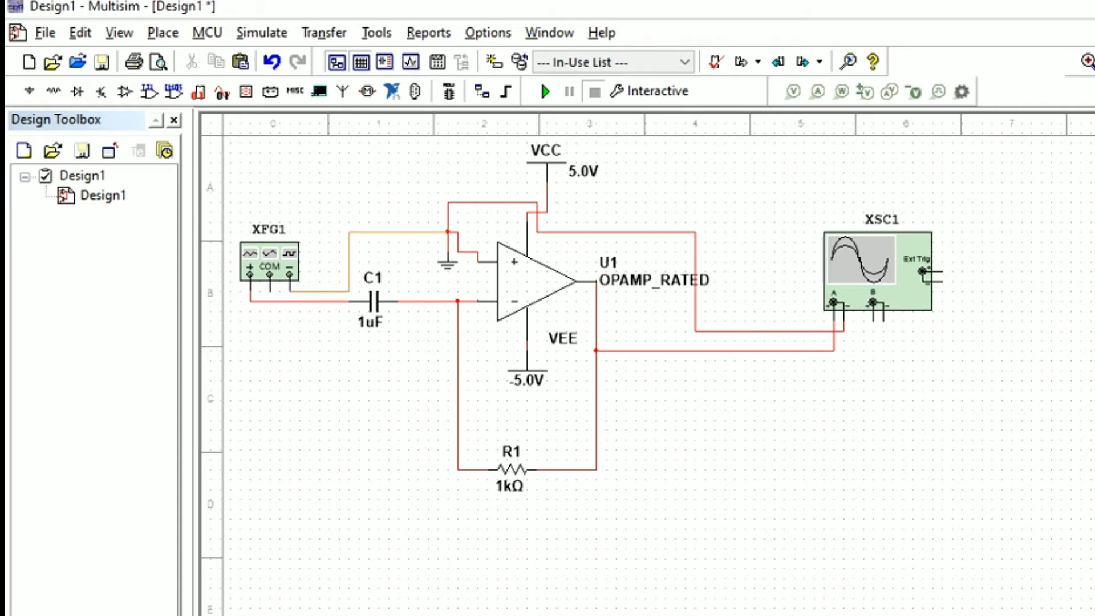
Set the VEE supply to -15.0 V and the VCC supply to 15.0 V.
{"action": "double_click", "coordinate": [524, 365]}
{"action": "left_click", "coordinate": [760, 219]}
{"action": "type", "text": "15.0"}
{"action": "key", "text": "Return"}
{"action": "double_click", "coordinate": [546, 151]}
{"action": "left_click", "coordinate": [756, 220]}
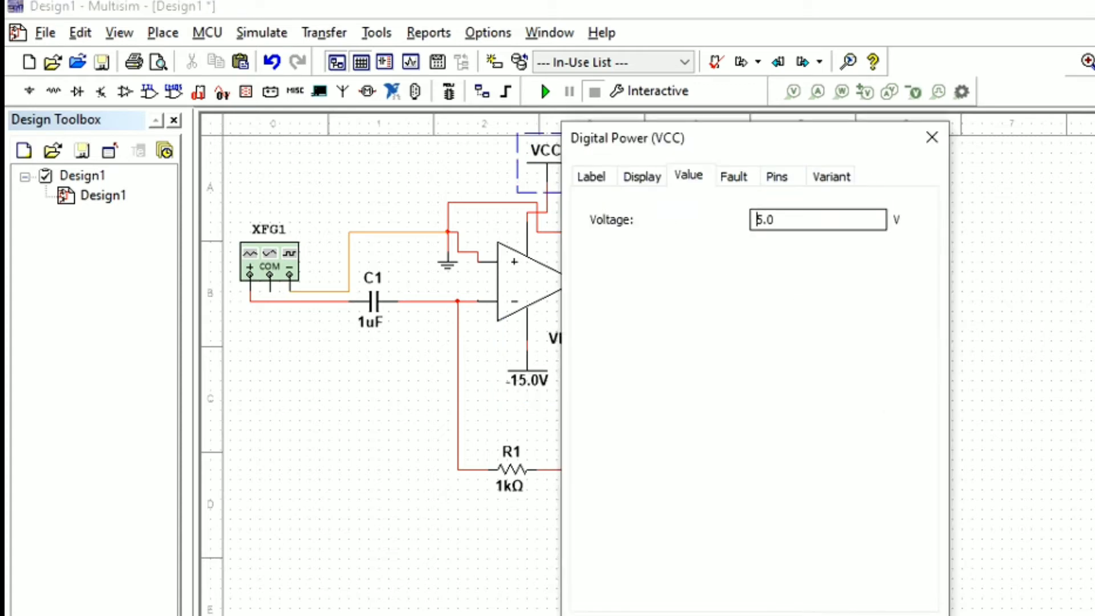
{"action": "type", "text": "1"}
{"action": "key", "text": "Return"}
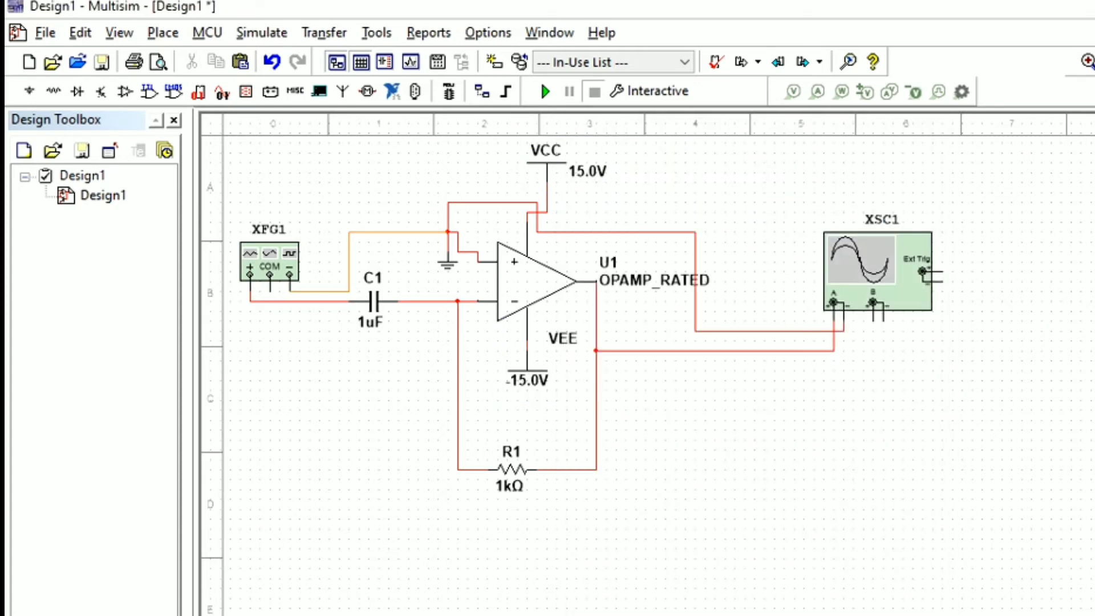
Configure the function generator for a triangular wave with a frequency of 50 Hz and an amplitude of 2 Vp.
{"action": "double_click", "coordinate": [269, 263]}
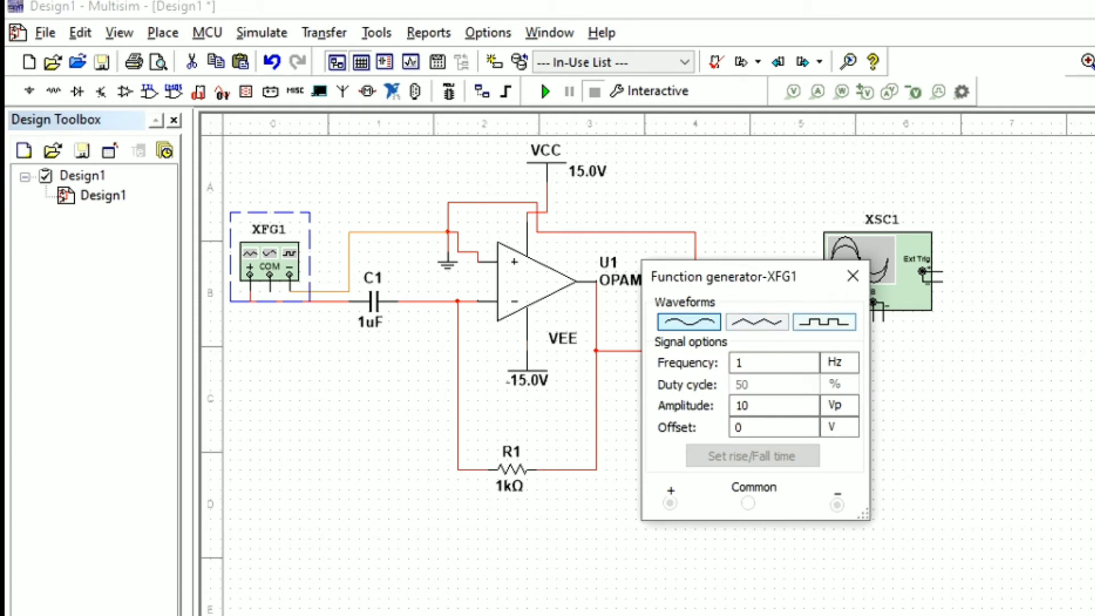
{"action": "left_click", "coordinate": [757, 323]}
{"action": "left_click", "coordinate": [764, 363]}
{"action": "key", "text": "BackSpace"}
{"action": "type", "text": "50"}
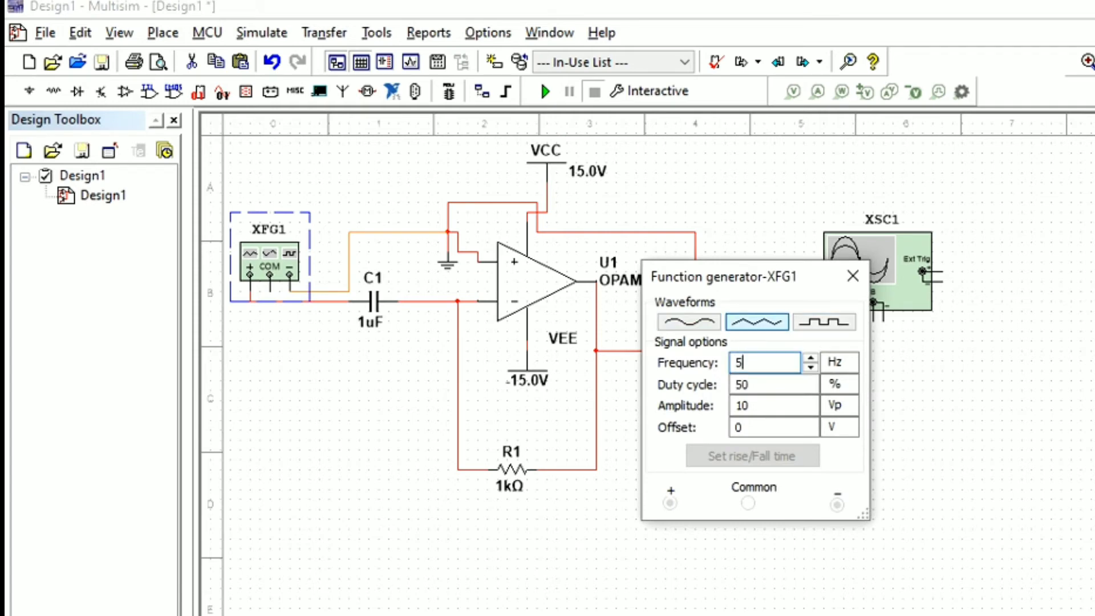
{"action": "key", "text": "Tab"}
{"action": "key", "text": "Tab"}
{"action": "type", "text": "2"}
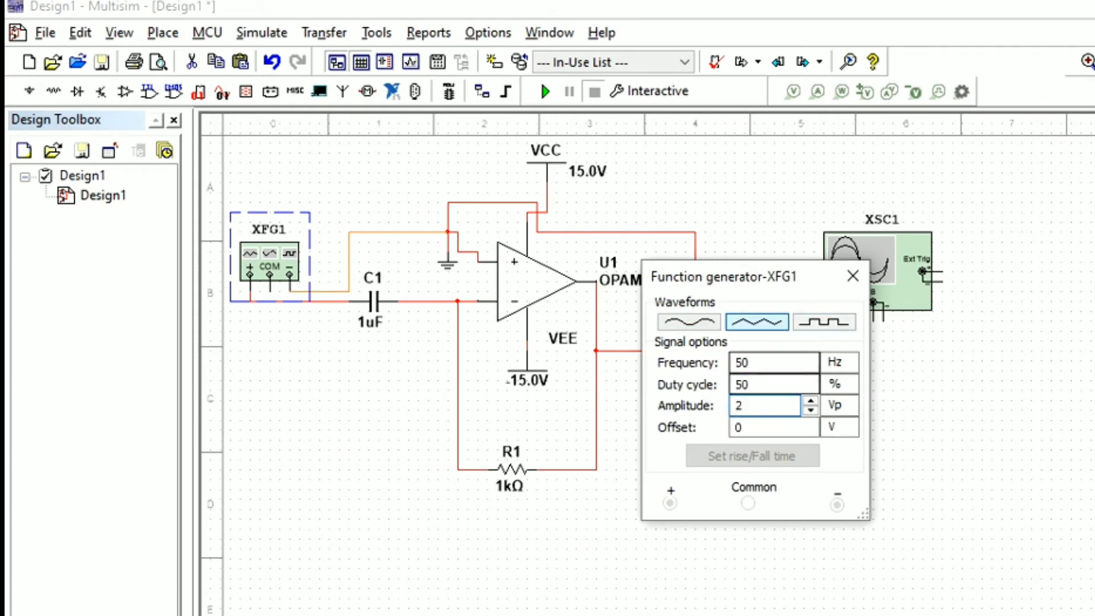
{"action": "left_click", "coordinate": [852, 276]}
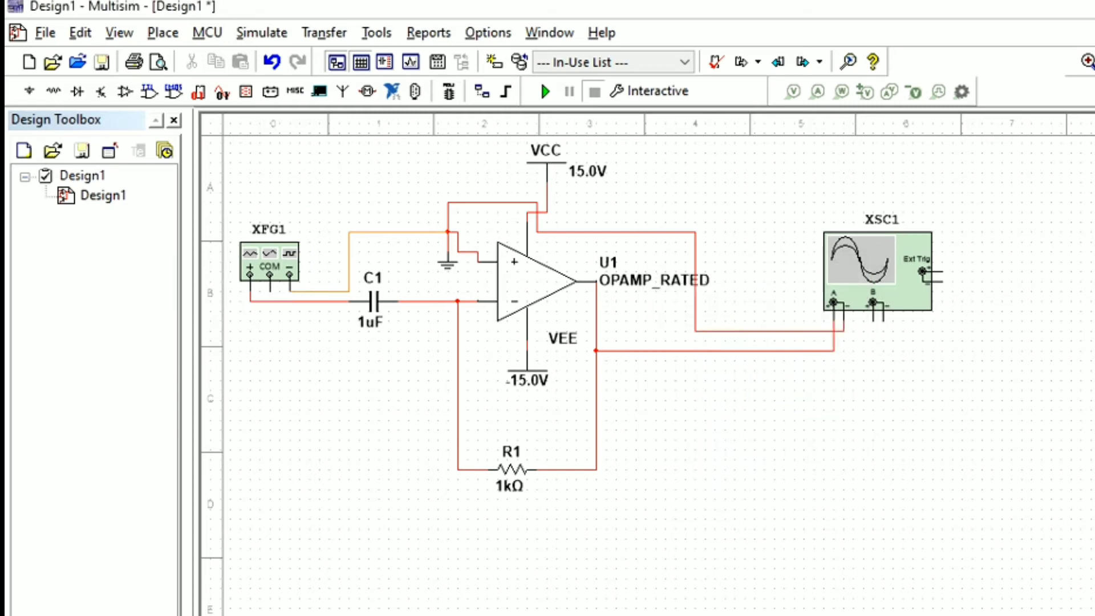
Wire the oscilloscope's channel B positive terminal to the function generator's positive line and its negative terminal to the grounded channel A negative wire.
{"action": "left_click", "coordinate": [873, 321]}
{"action": "left_click", "coordinate": [279, 499]}
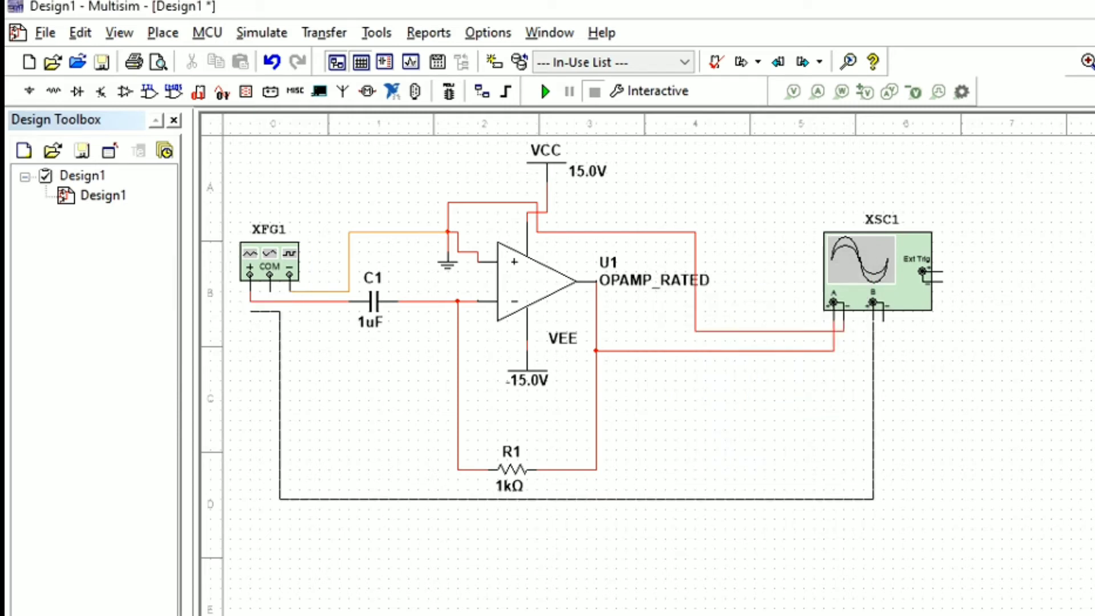
{"action": "key", "text": "ctrl+z"}
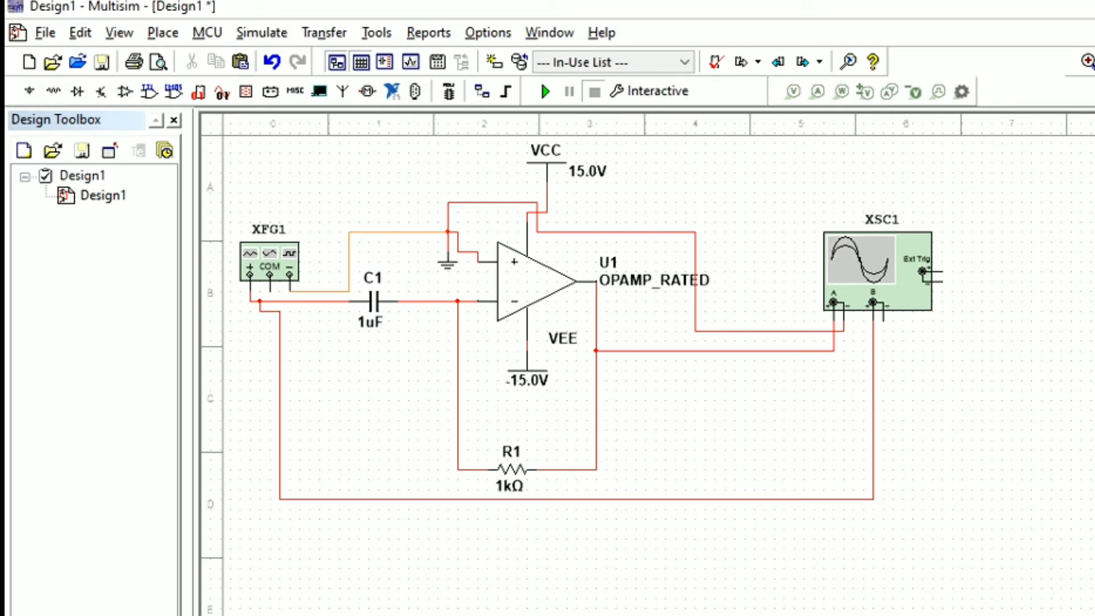
{"action": "left_click", "coordinate": [883, 320]}
{"action": "left_click", "coordinate": [843, 330]}
Change the net color of the channel B input wire to black.
{"action": "double_click", "coordinate": [873, 388]}
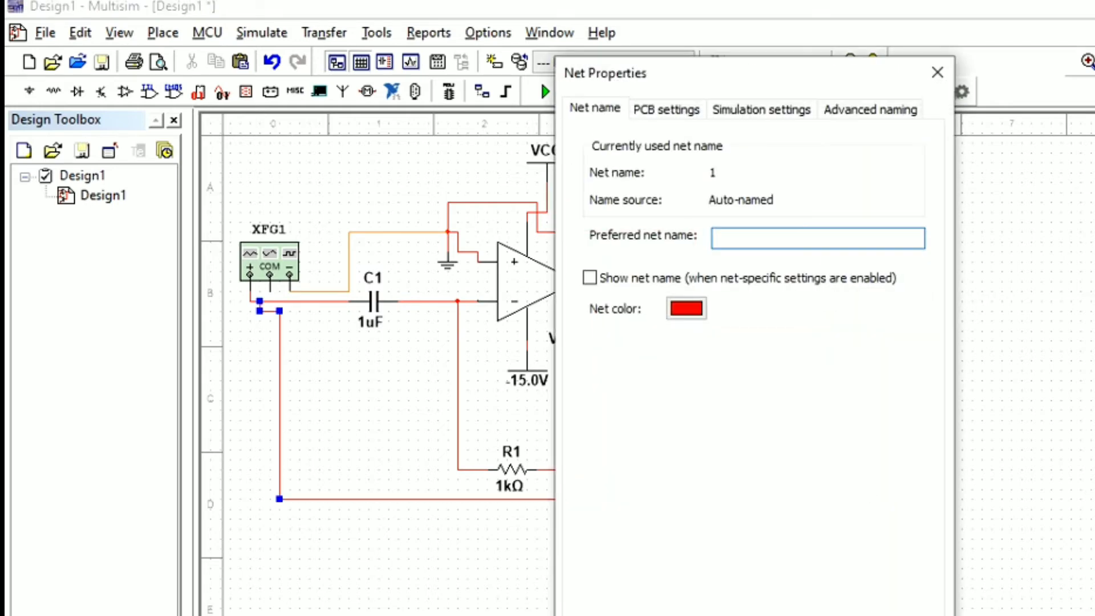
{"action": "left_click", "coordinate": [686, 309]}
{"action": "left_click", "coordinate": [822, 528]}
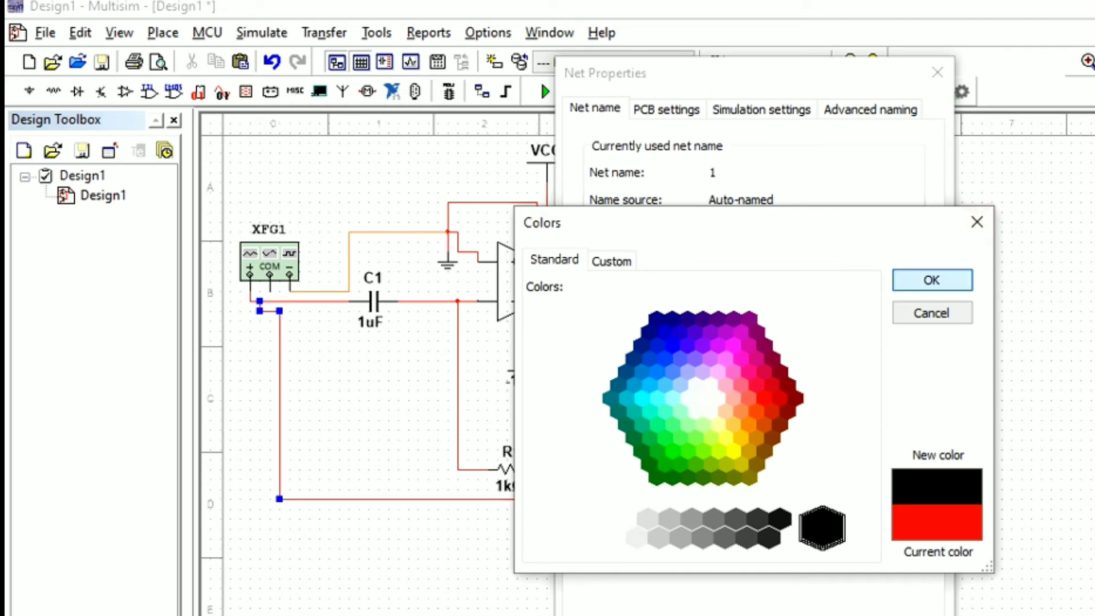
{"action": "left_click", "coordinate": [931, 280]}
{"action": "left_click", "coordinate": [727, 614]}
{"action": "key", "text": "Escape"}
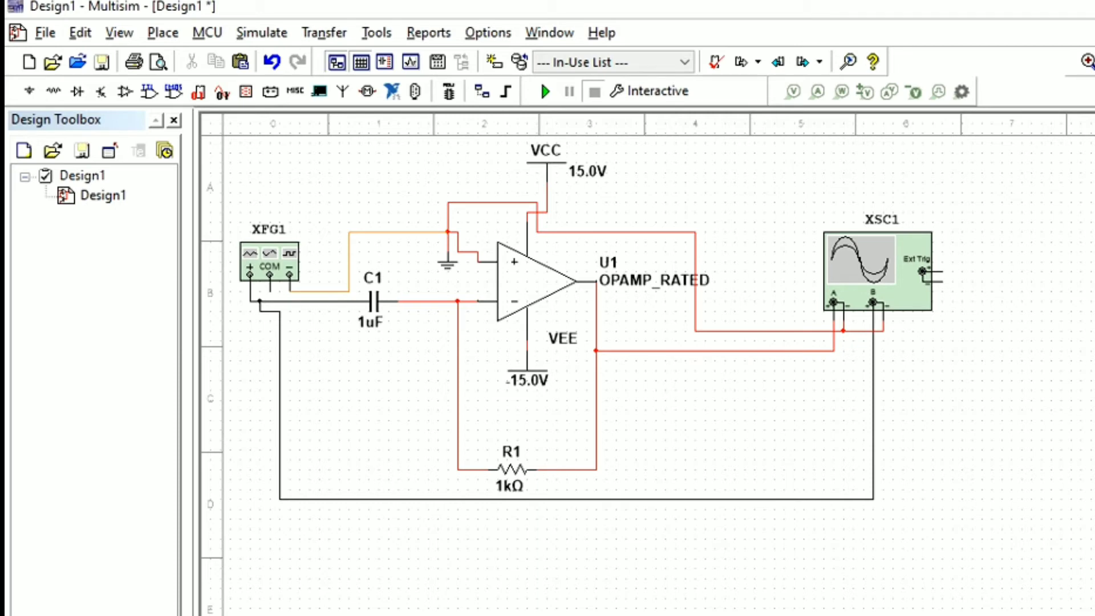
Run the simulation and examine the input and output waveforms on the oscilloscope.
{"action": "left_click", "coordinate": [545, 91]}
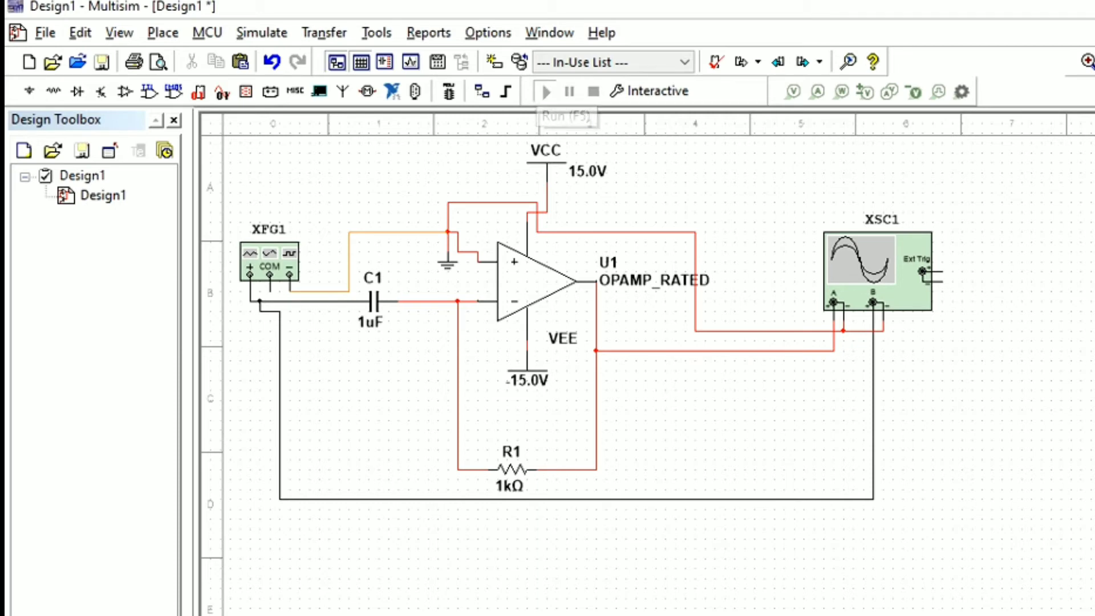
{"action": "double_click", "coordinate": [923, 285]}
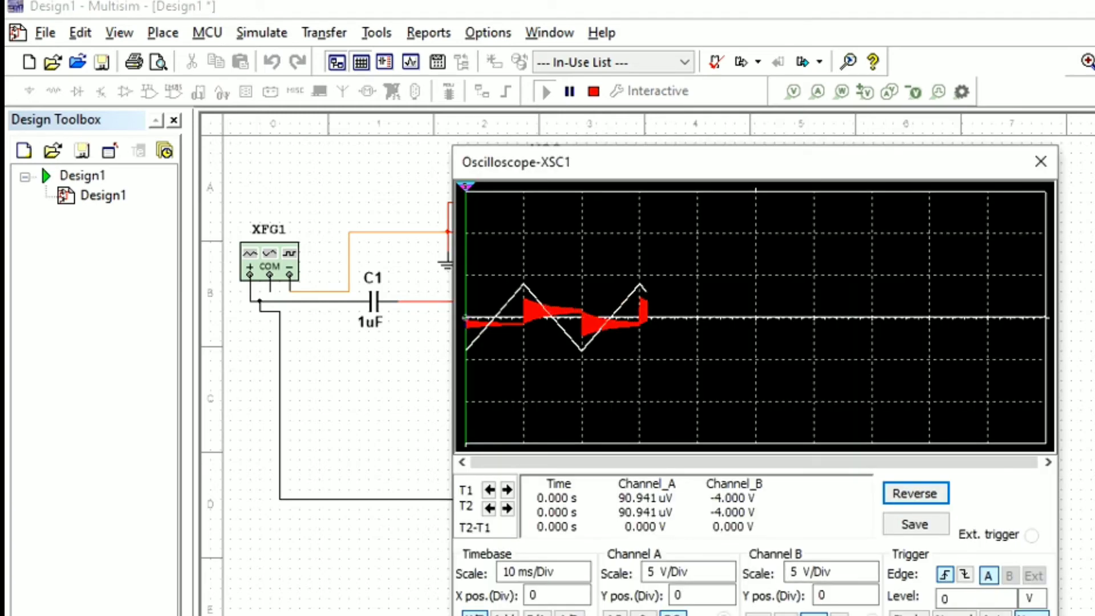
{"action": "left_click", "coordinate": [1041, 161]}
Move the horizontal channel B wire lower and place a copy of capacitor C1 below resistor R1.
{"action": "left_click_drag", "start_coordinate": [576, 499], "coordinate": [576, 549]}
{"action": "left_click", "coordinate": [547, 422]}
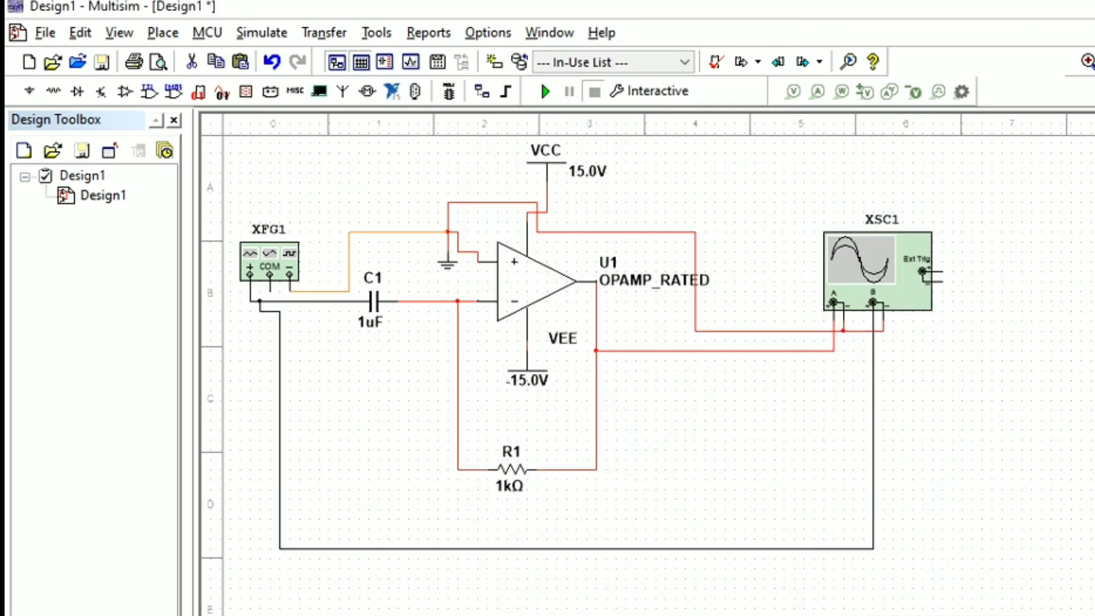
{"action": "left_click", "coordinate": [374, 301]}
{"action": "key", "text": "ctrl+c"}
{"action": "key", "text": "ctrl+v"}
{"action": "key", "text": "Escape"}
{"action": "key", "text": "ctrl+v"}
{"action": "left_click", "coordinate": [488, 519]}
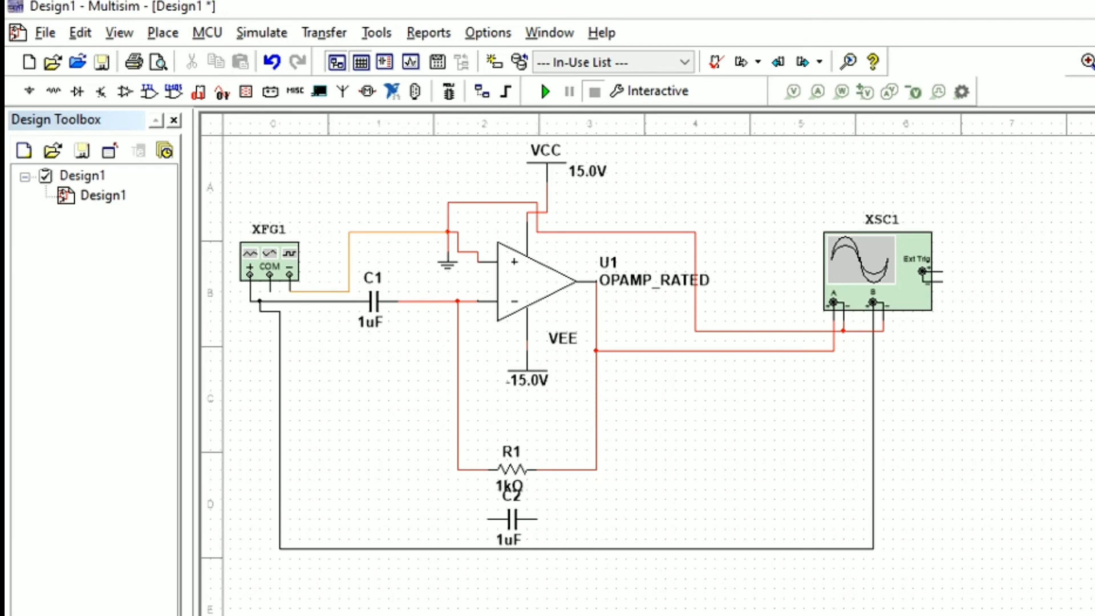
Wire capacitor C2 in parallel with feedback resistor R1.
{"action": "key", "text": "ctrl+z"}
{"action": "left_click", "coordinate": [537, 519]}
{"action": "left_click", "coordinate": [595, 470]}
{"action": "key", "text": "ctrl+y"}
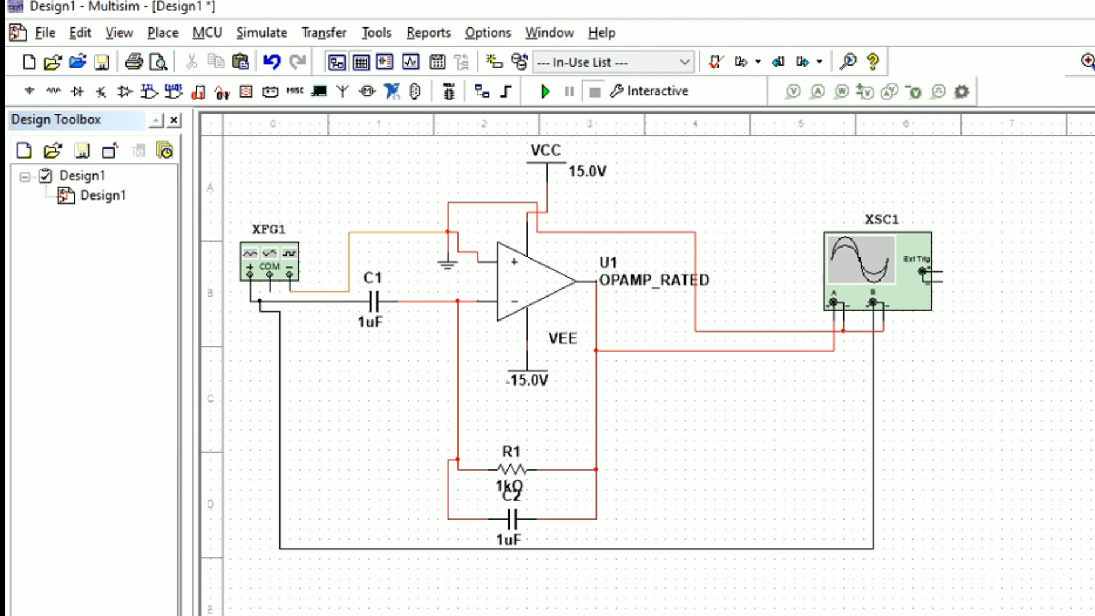
Run the simulation with the 1uF feedback capacitor, check the oscilloscope waveforms, and stop the simulation.
{"action": "key", "text": "F5"}
{"action": "double_click", "coordinate": [877, 271]}
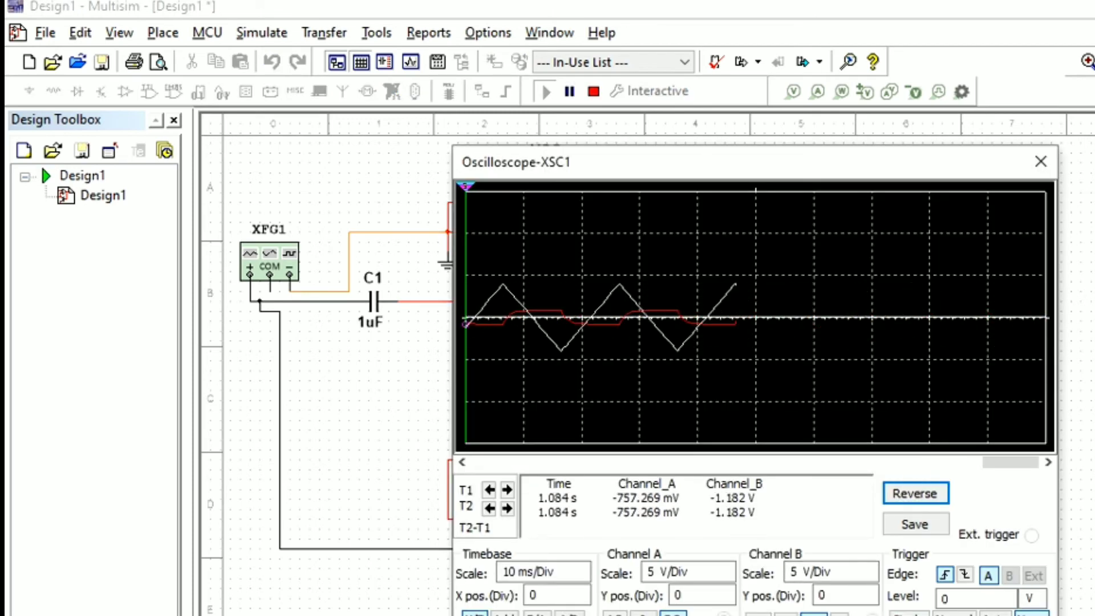
{"action": "left_click", "coordinate": [1040, 162]}
{"action": "left_click", "coordinate": [594, 91]}
Set the capacitance of feedback capacitor C2 to .1u F.
{"action": "double_click", "coordinate": [512, 520]}
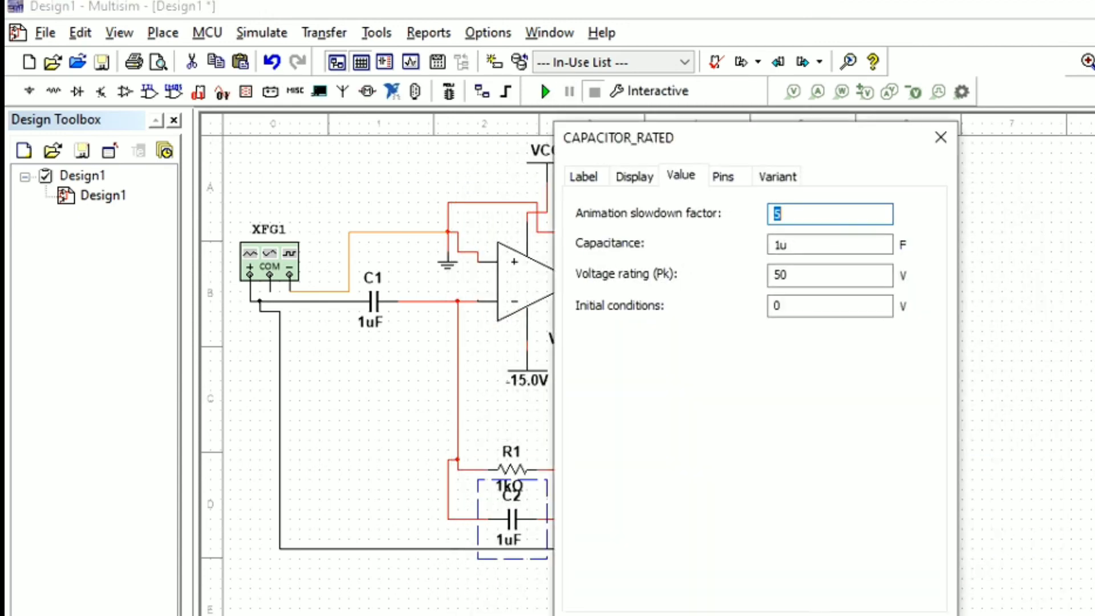
{"action": "key", "text": "Tab"}
{"action": "key", "text": "Home"}
{"action": "type", "text": "."}
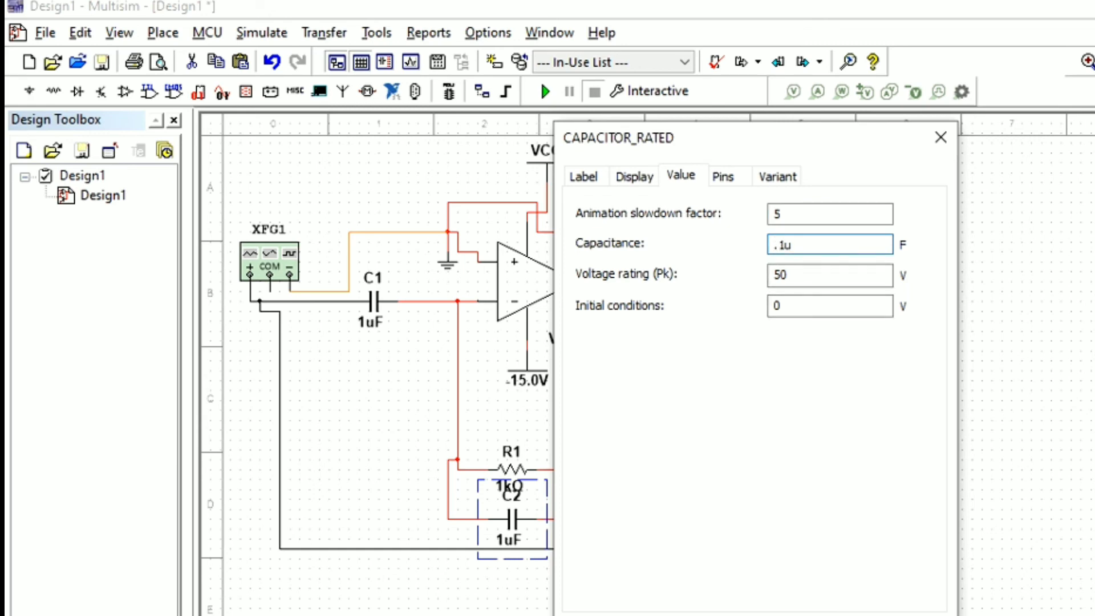
{"action": "key", "text": "Return"}
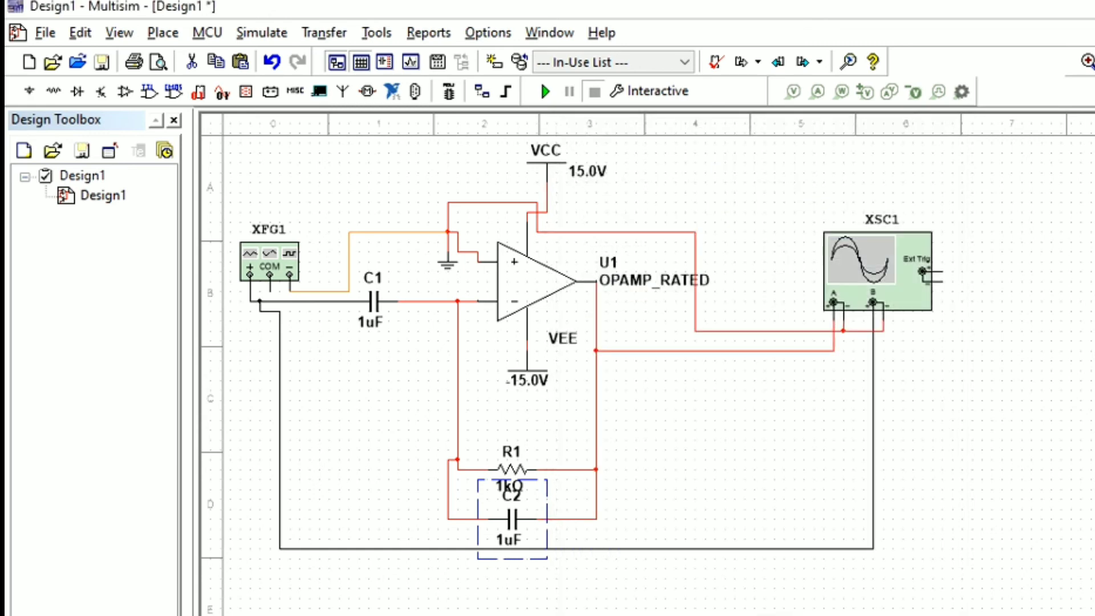
{"action": "key", "text": "Escape"}
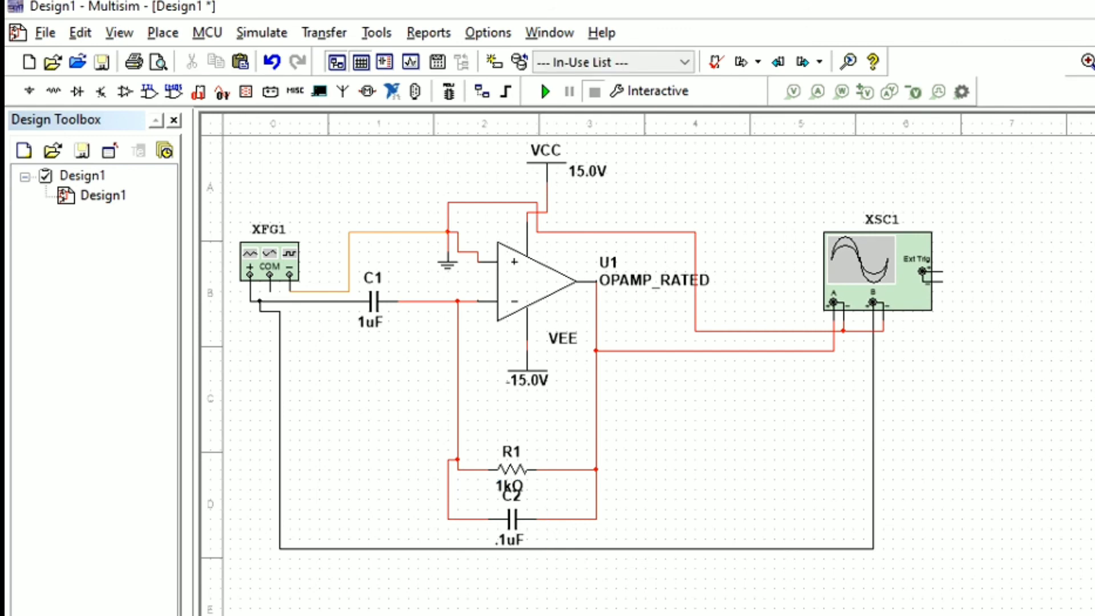
Rerun the simulation with the .1uF feedback capacitor and display the waveforms on the oscilloscope.
{"action": "key", "text": "F5"}
{"action": "key", "text": "F5"}
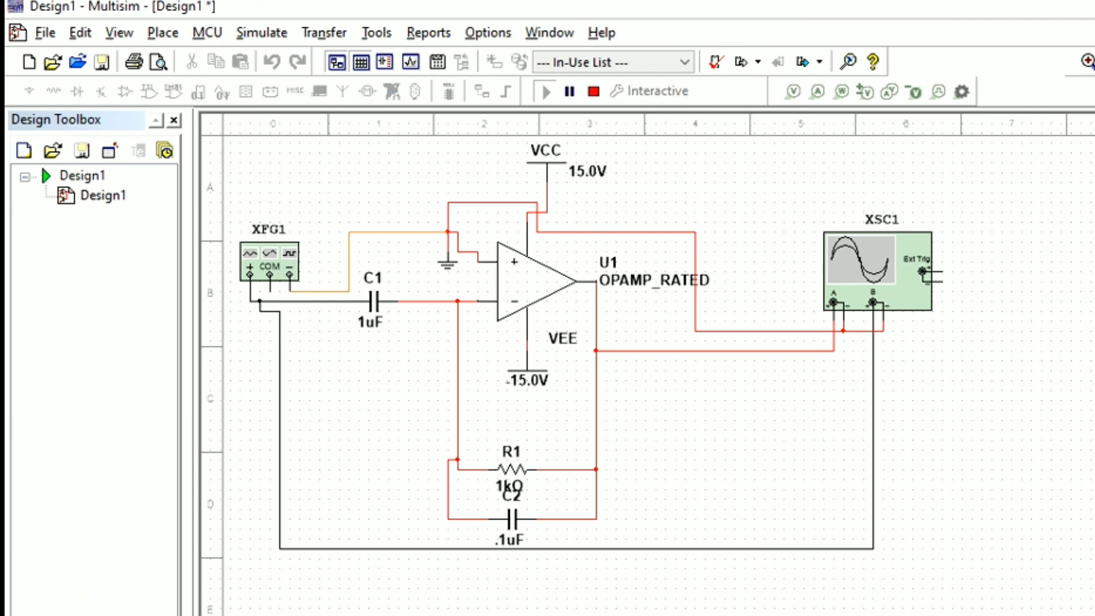
{"action": "double_click", "coordinate": [872, 270]}
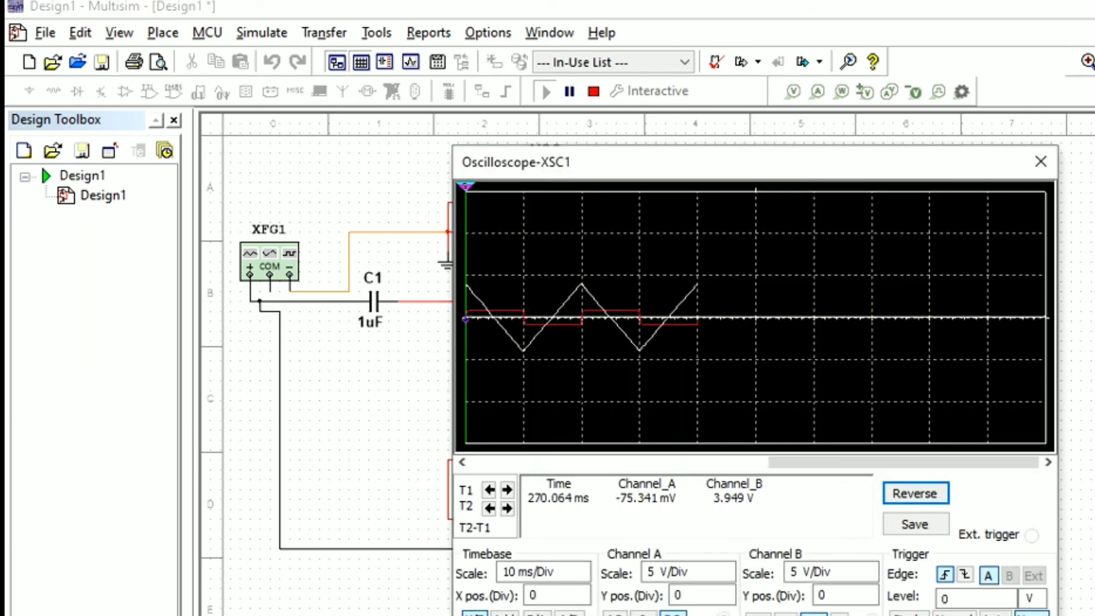